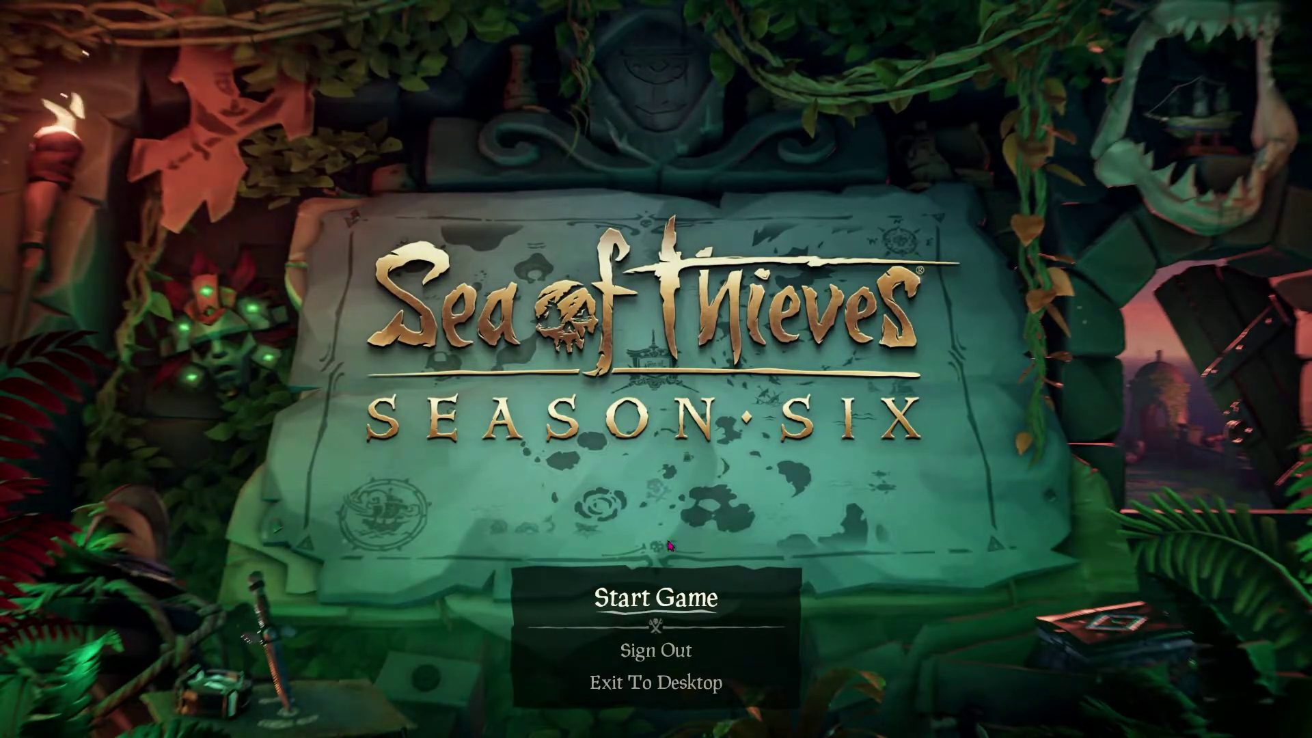
Start a Sea of Thieves session and walk along the dock to its end.
left_click(655, 598)
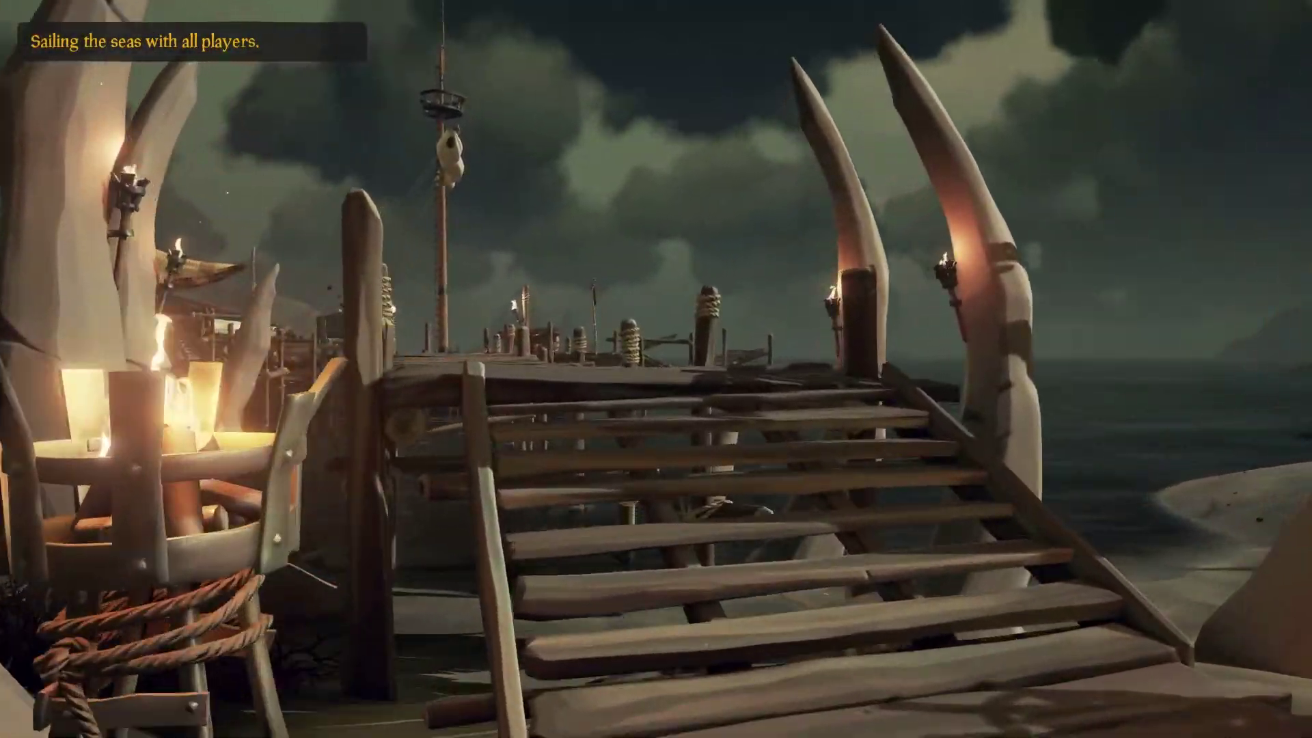
key("w")
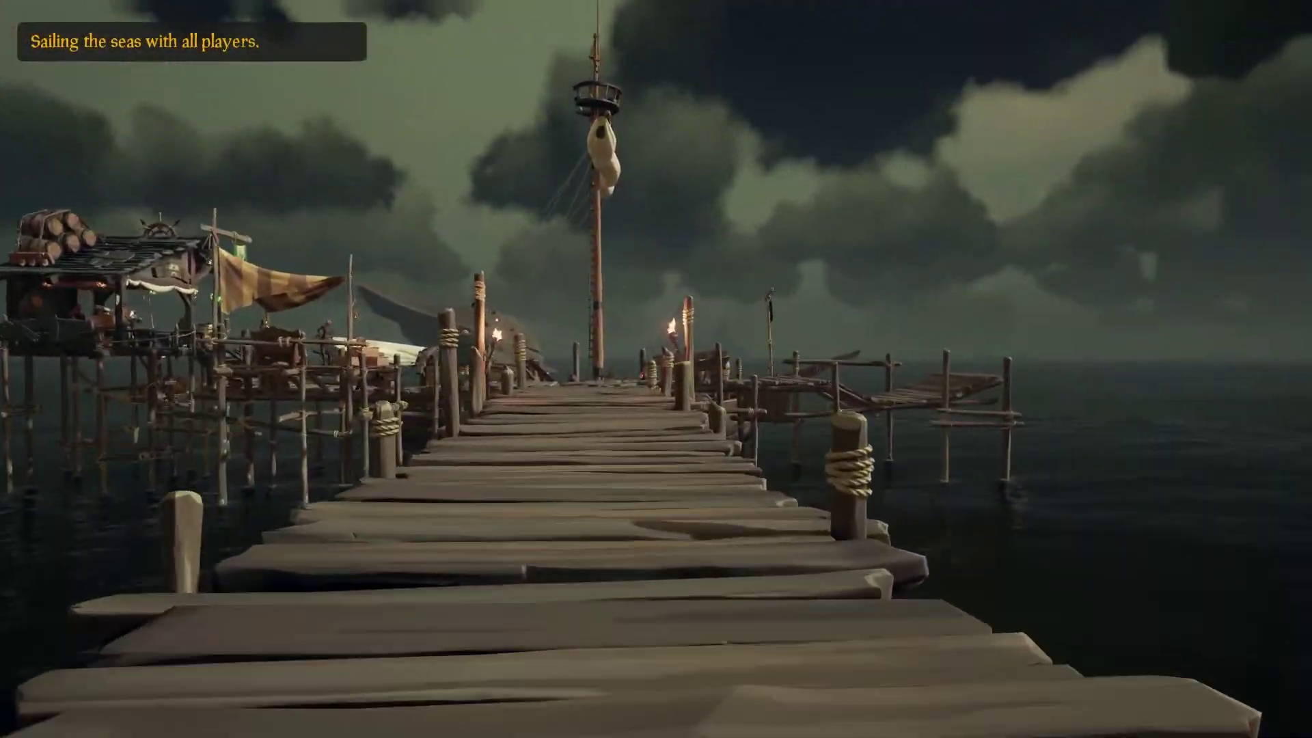
key("w")
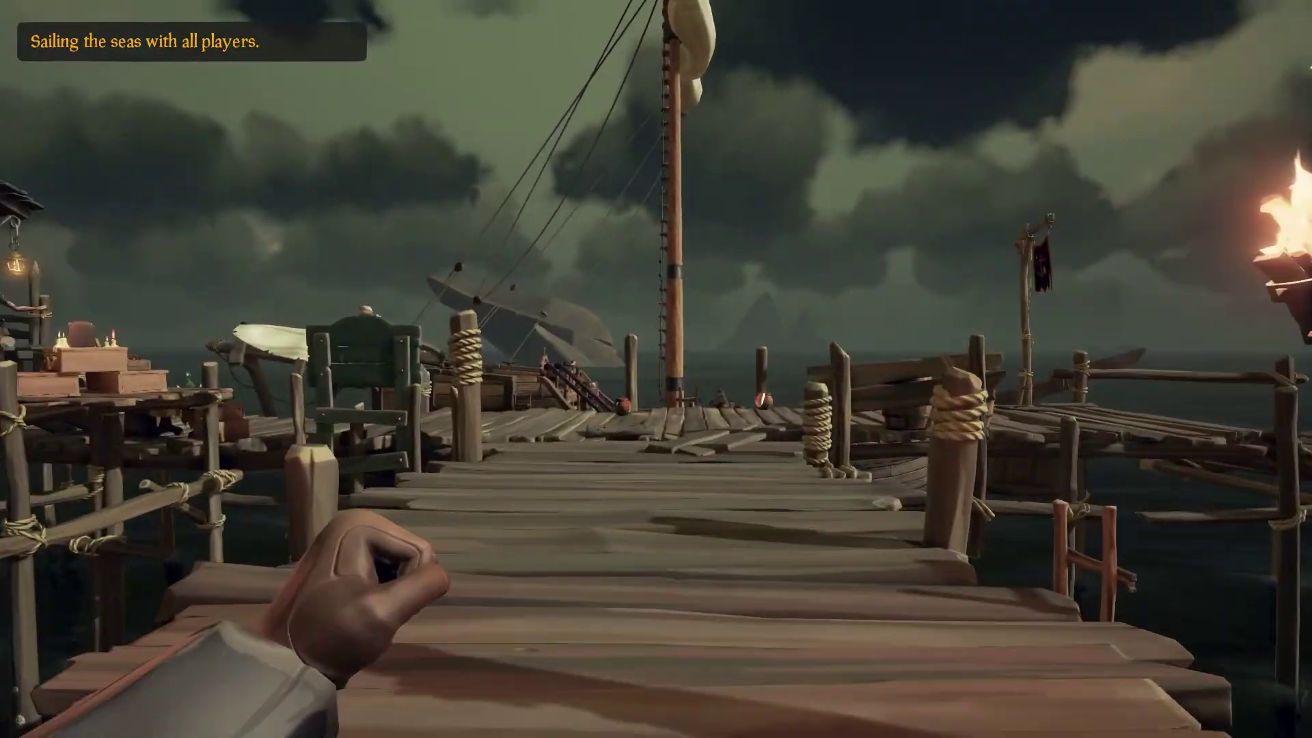
key("w")
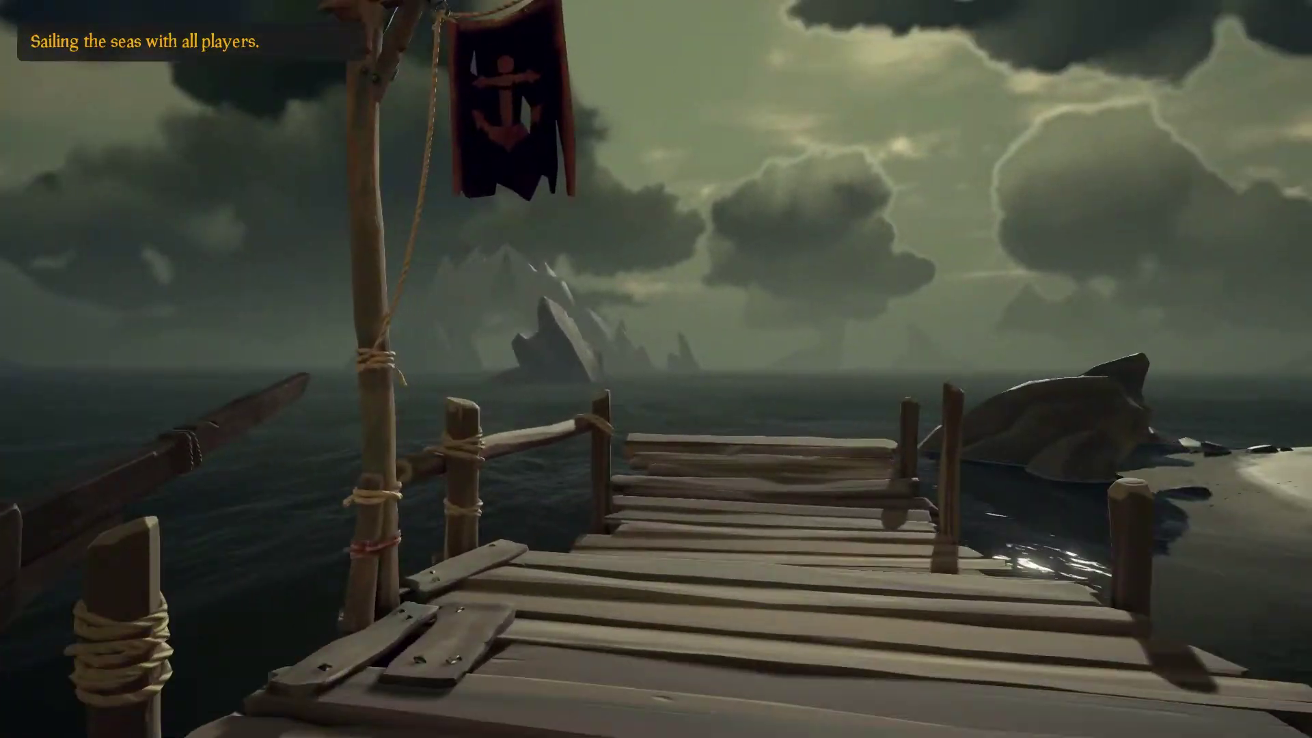
key("w")
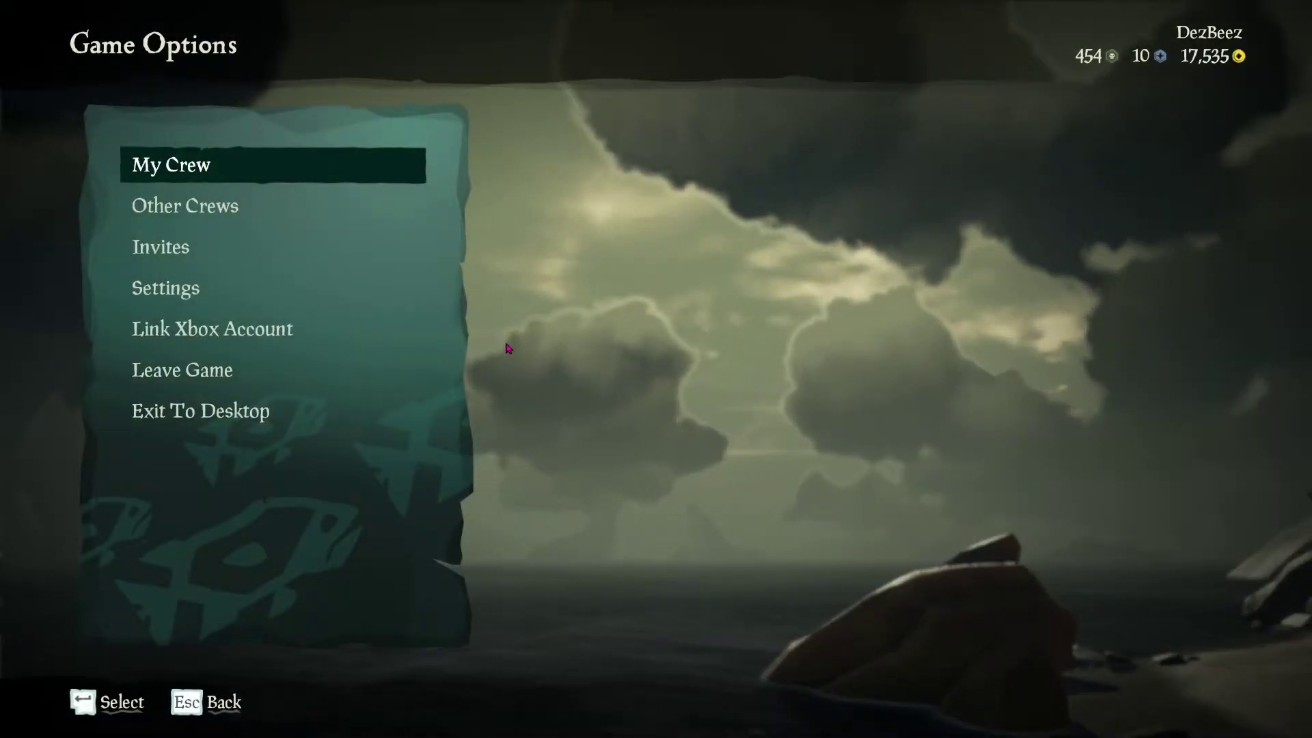
Open Audio Settings, switch output mode to Headphones and back to Speakers, and review the audio list.
left_click(226, 302)
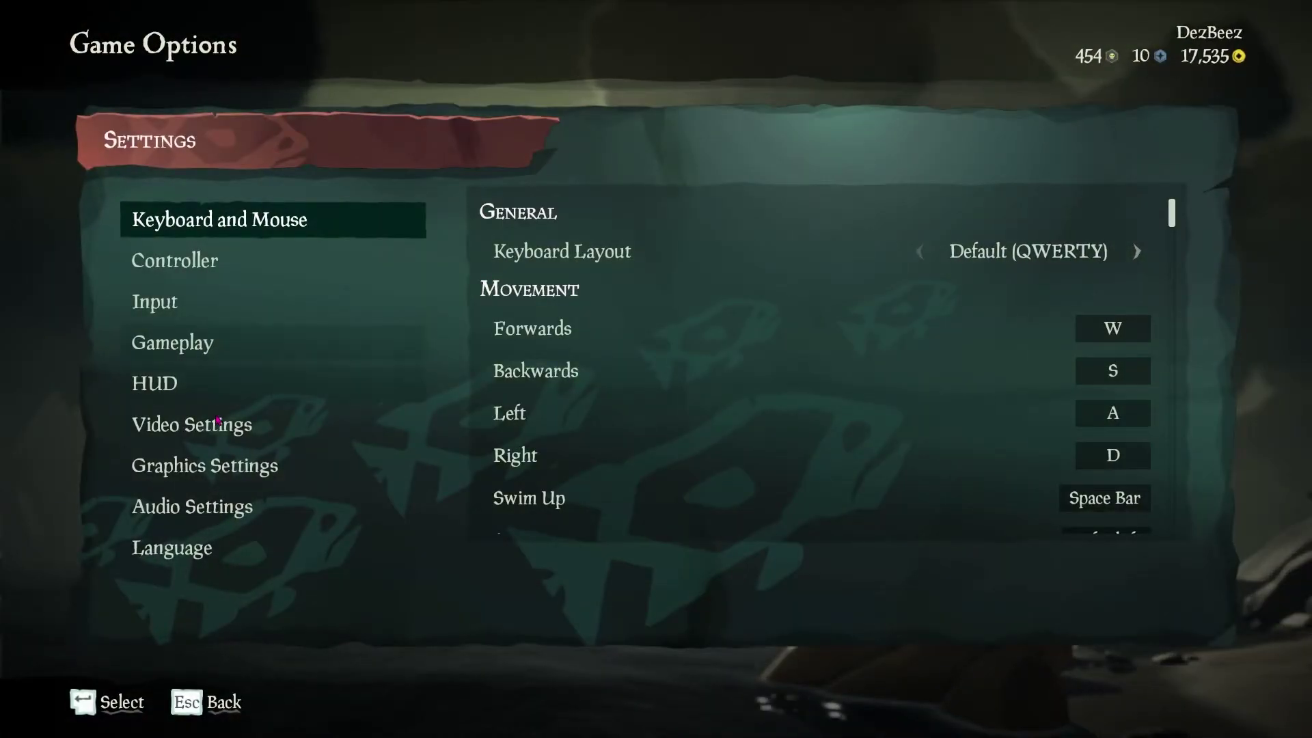
left_click(208, 516)
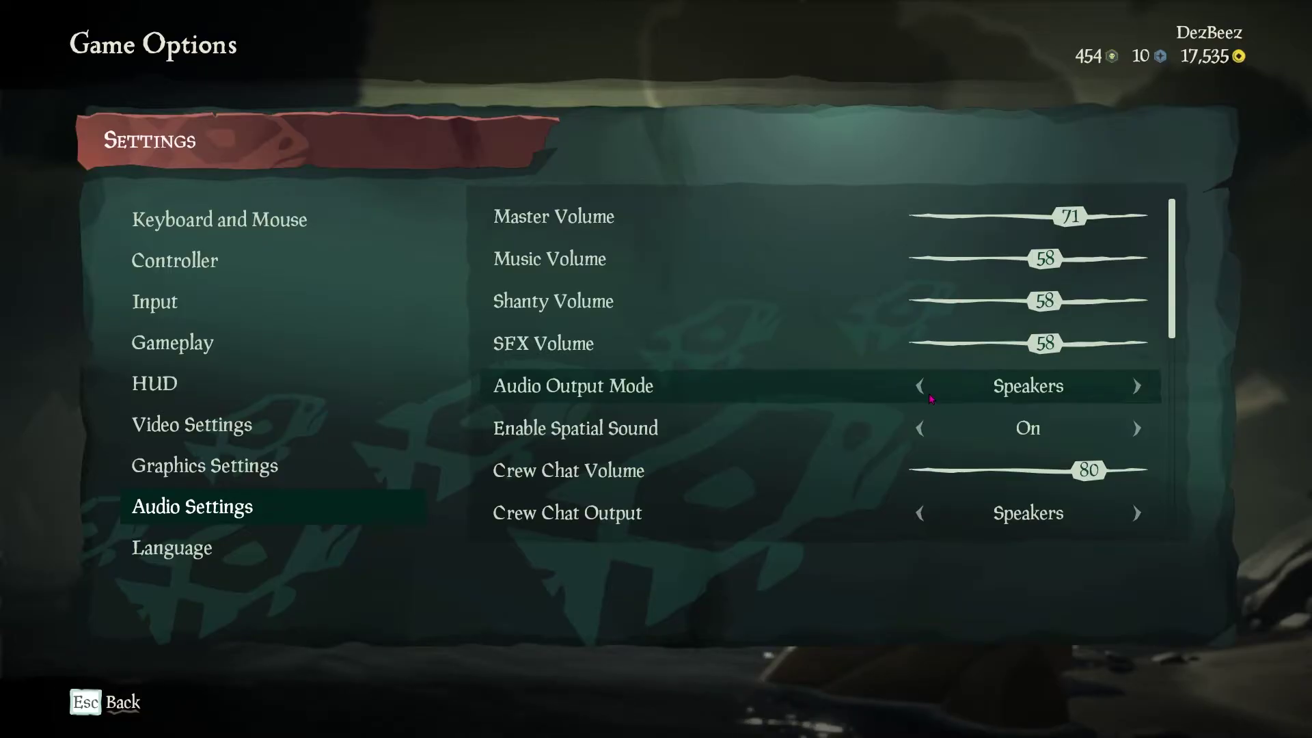
left_click(1137, 387)
left_click(1137, 388)
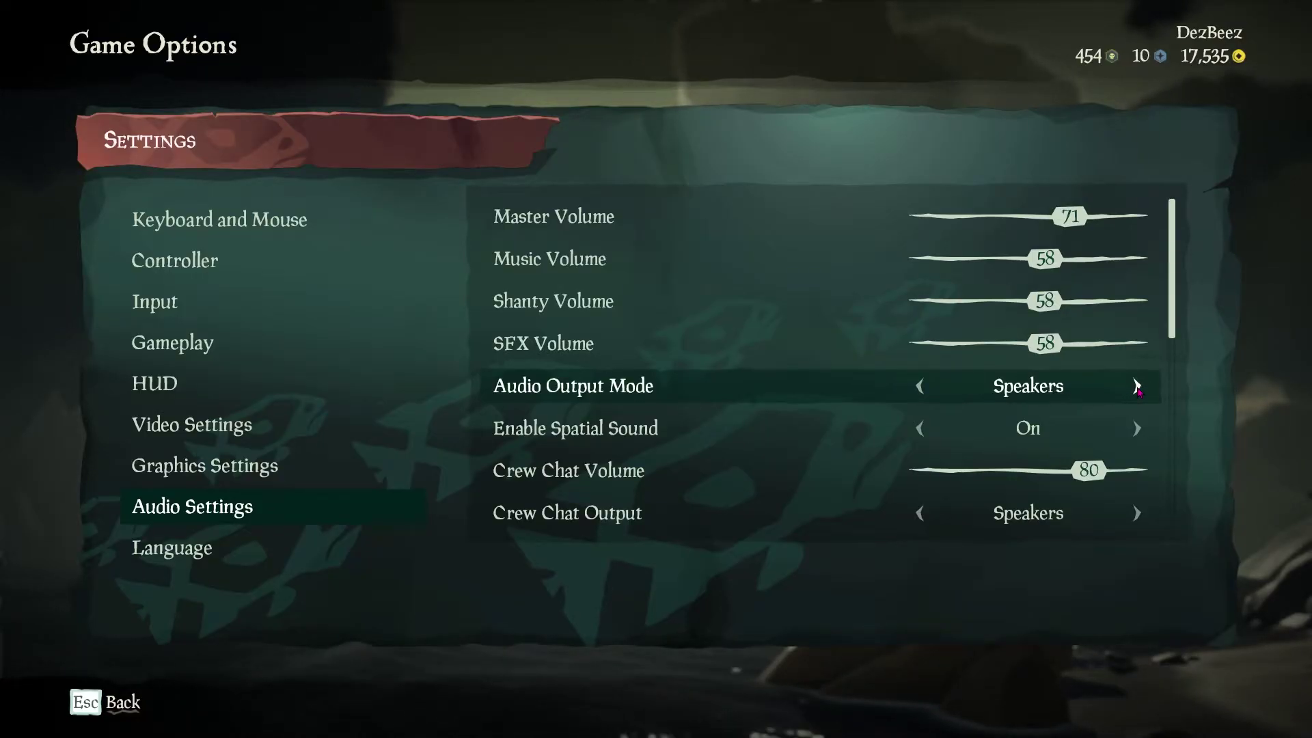
scroll(684, 410, "down", 5)
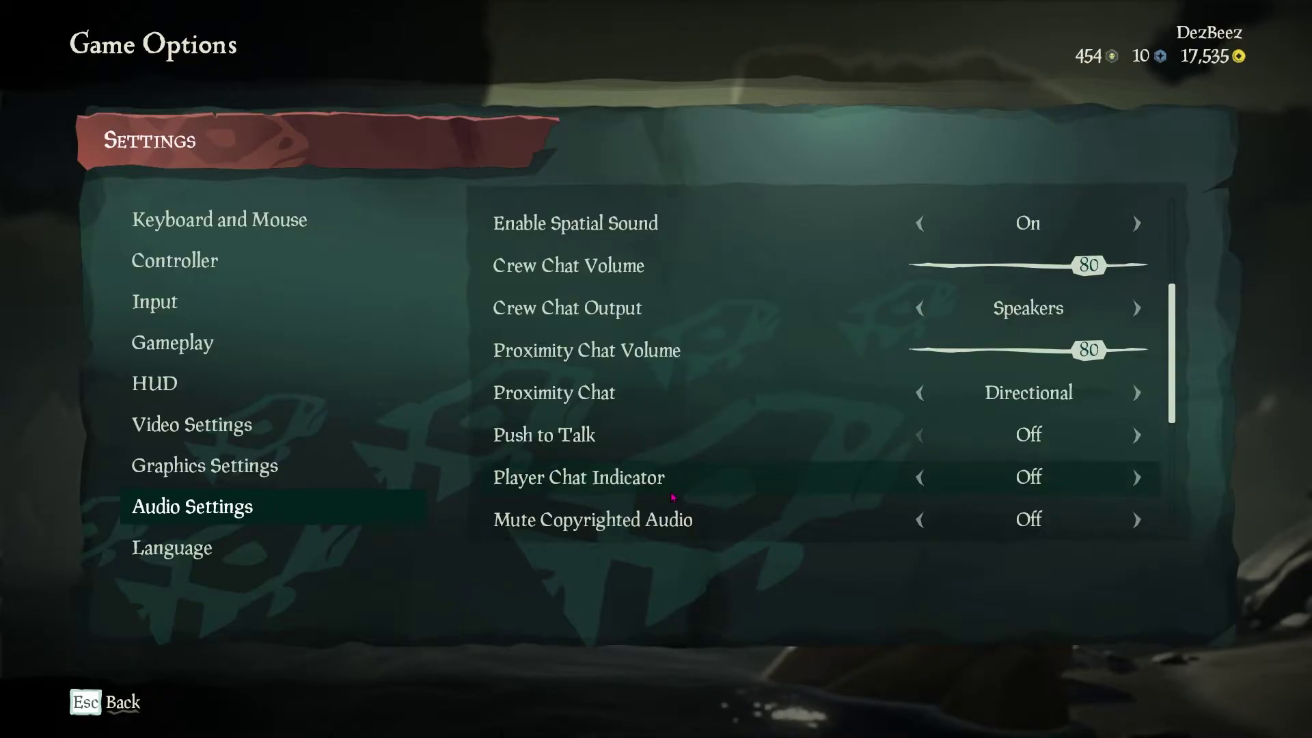
scroll(834, 471, "down", 3)
scroll(673, 497, "down", 2)
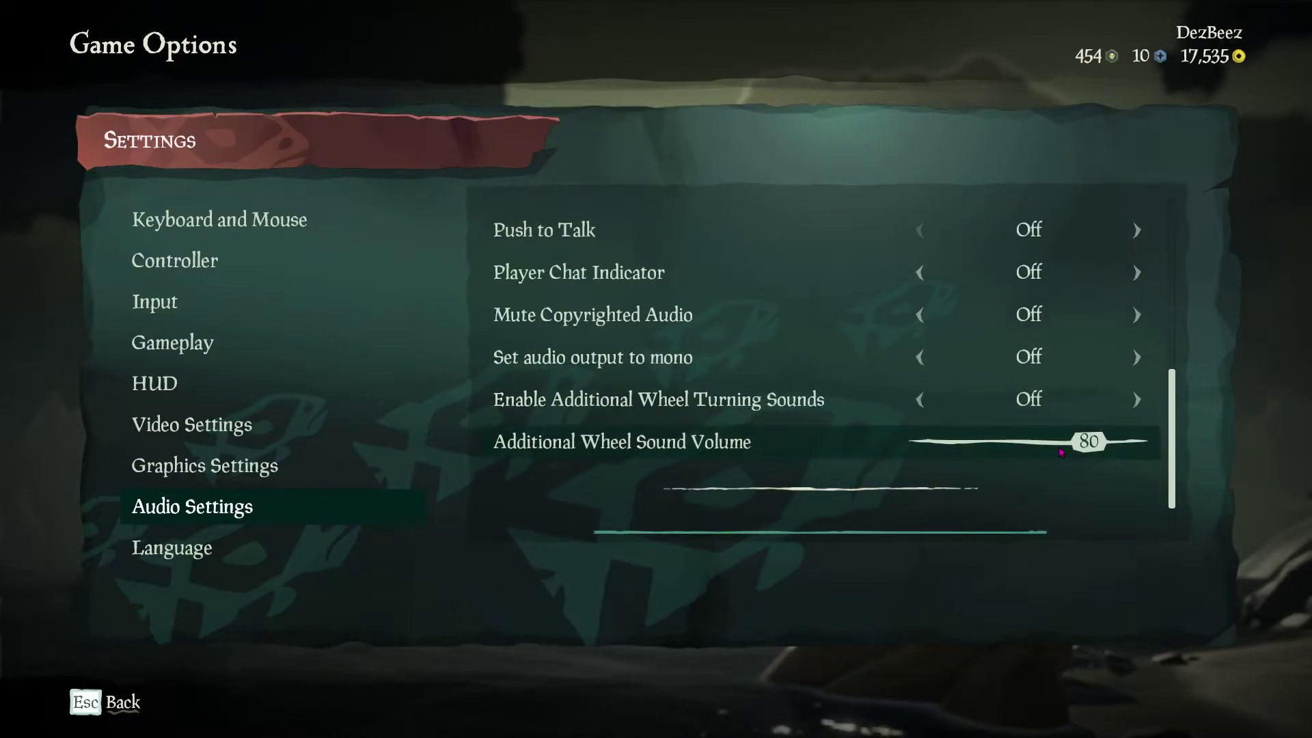
scroll(1060, 452, "up", 10)
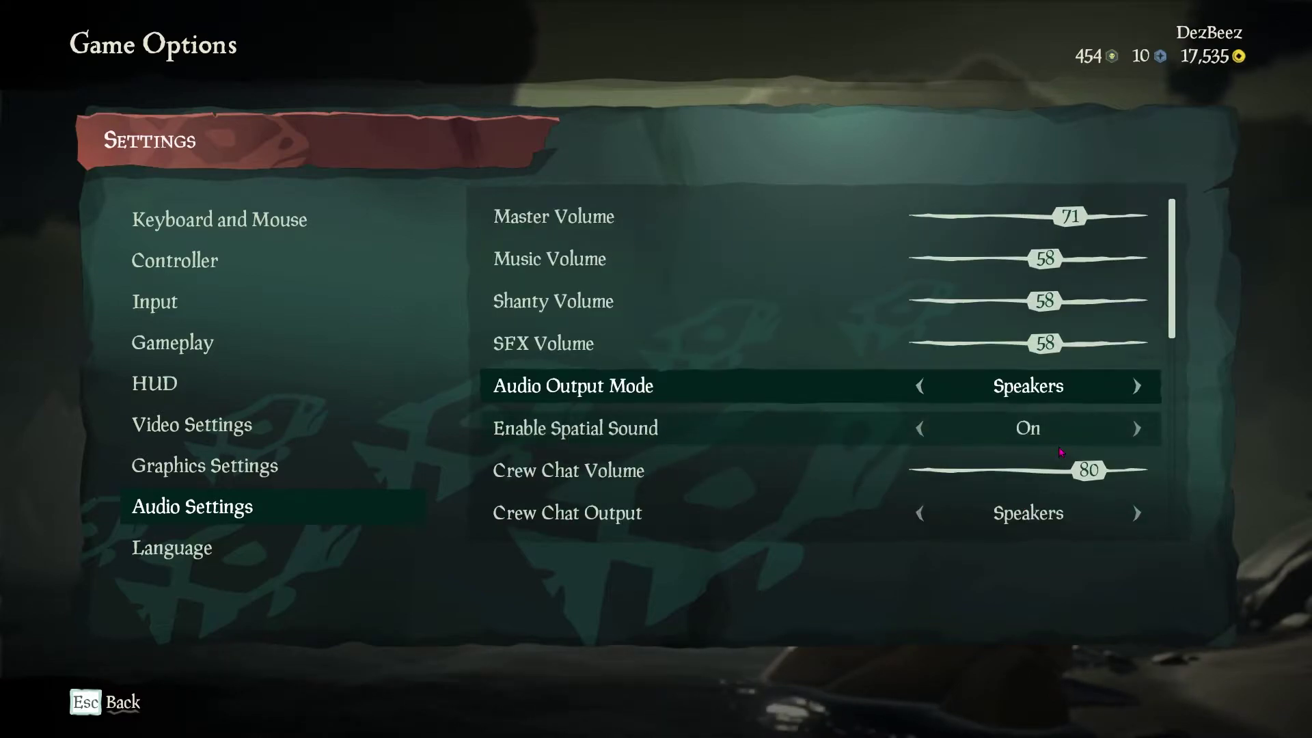
Exit Sea of Thieves to the desktop, confirming Yes at the quit prompt.
key("Escape")
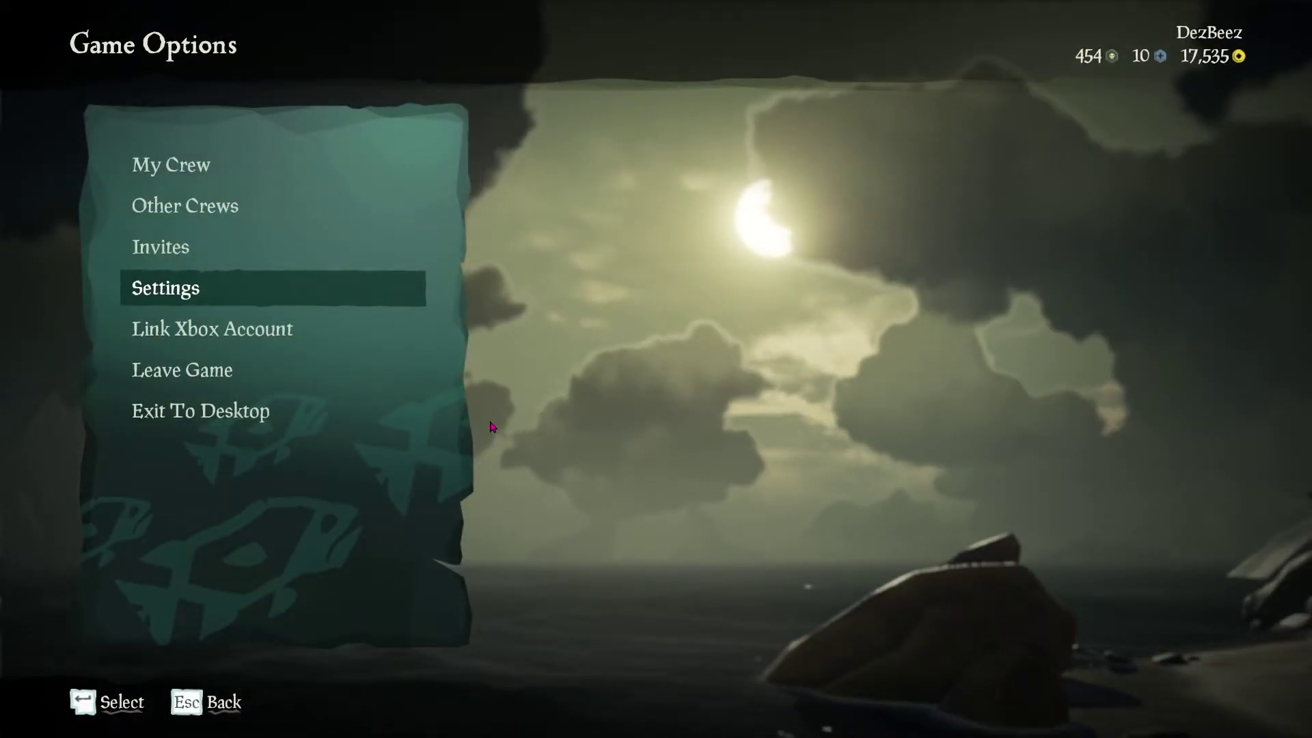
left_click(324, 408)
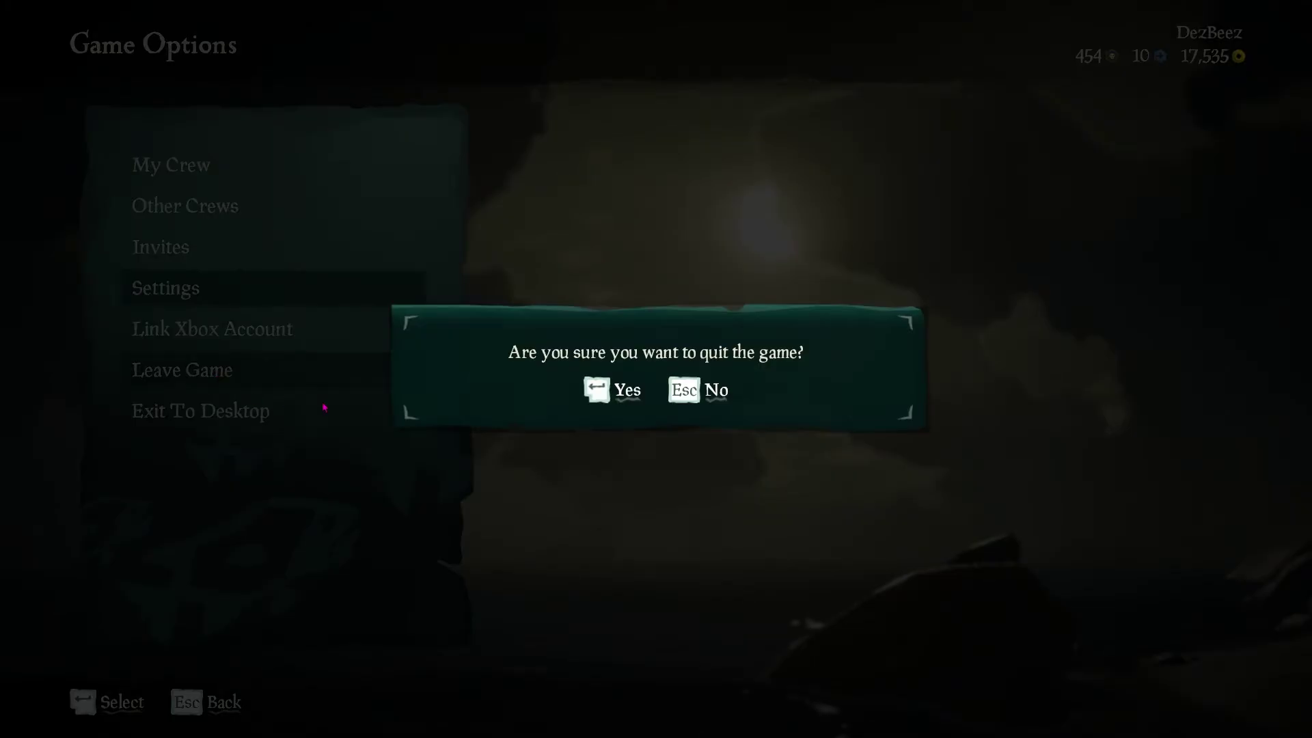
key("Return")
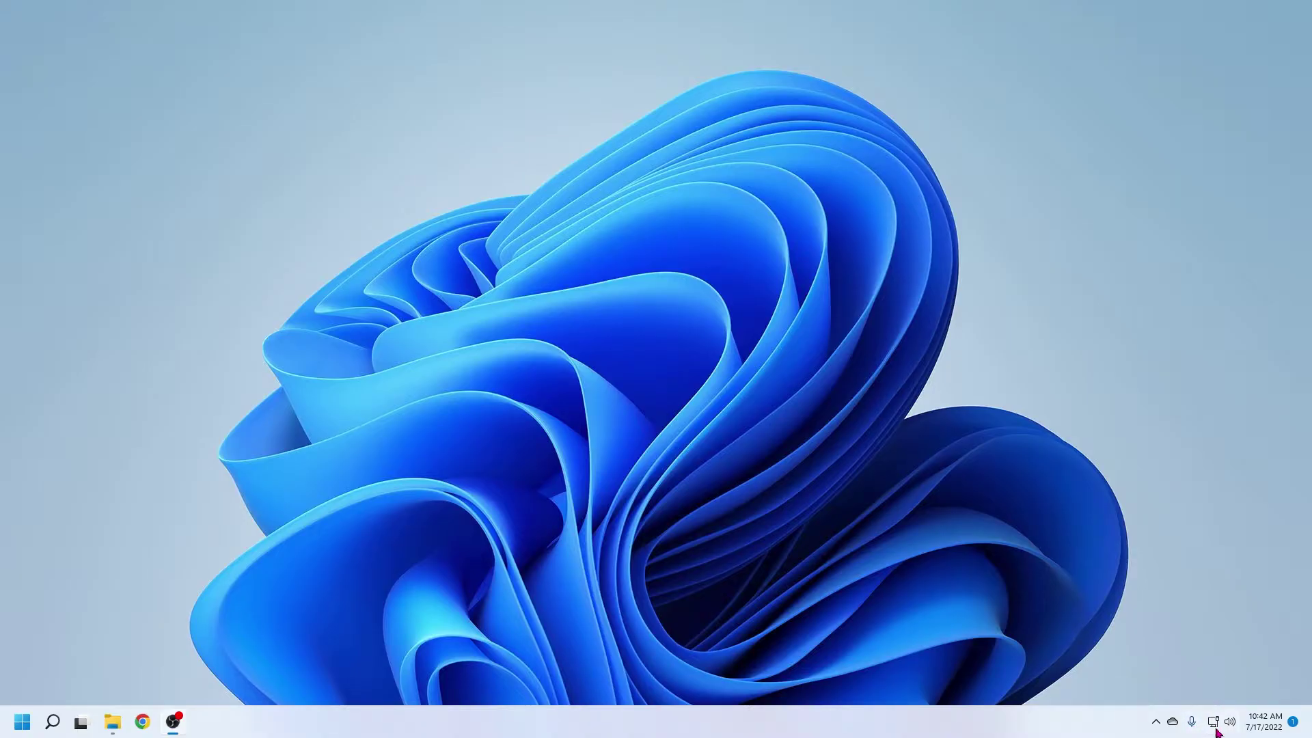
Launch Windows Settings via the All settings gear in Quick Settings.
left_click(1232, 723)
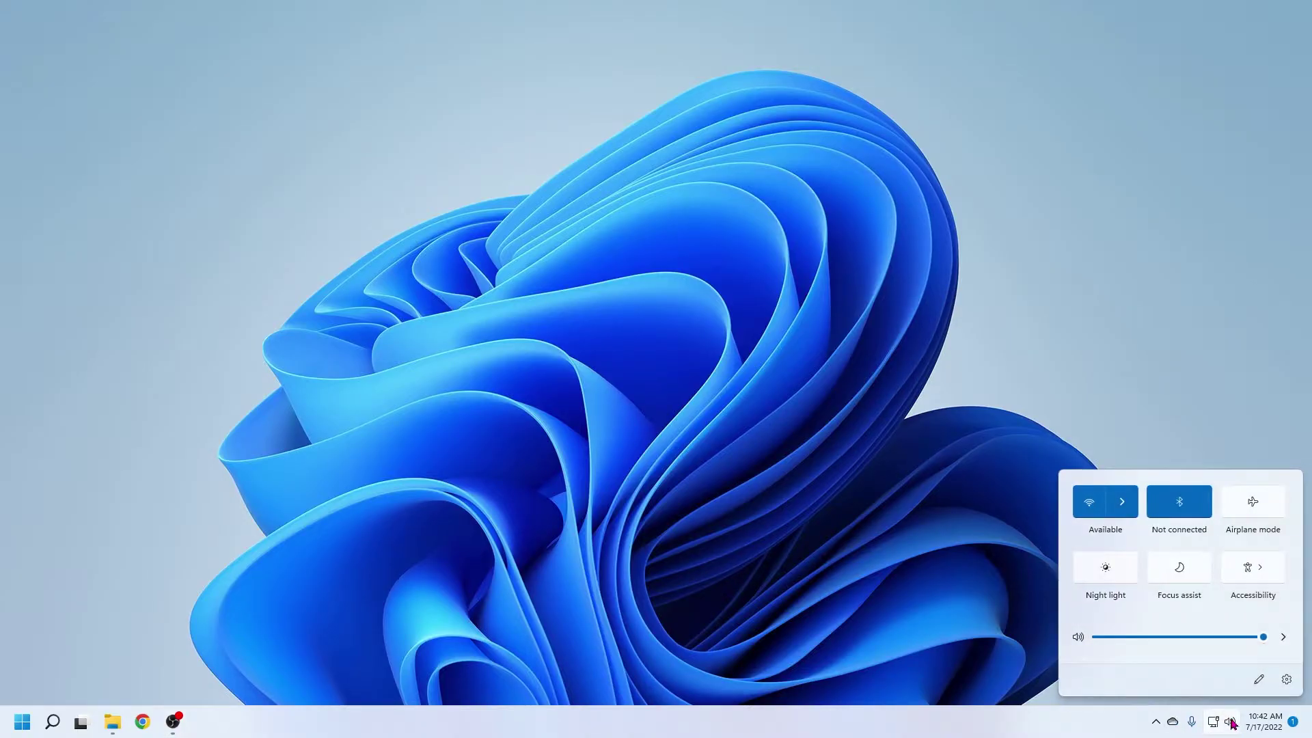
left_click(1287, 680)
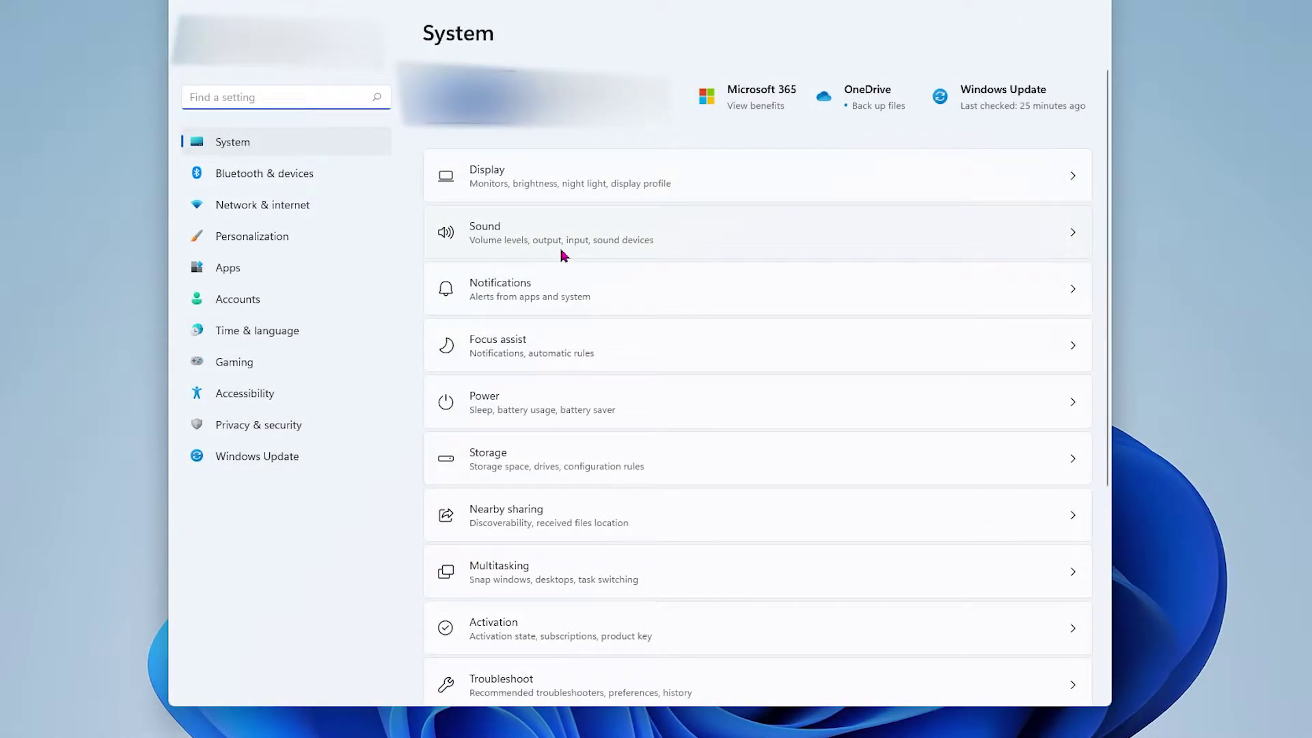
In Sound, keep the Shure MV7 as input and view its Properties (volume 100, 48000 Hz).
left_click(521, 244)
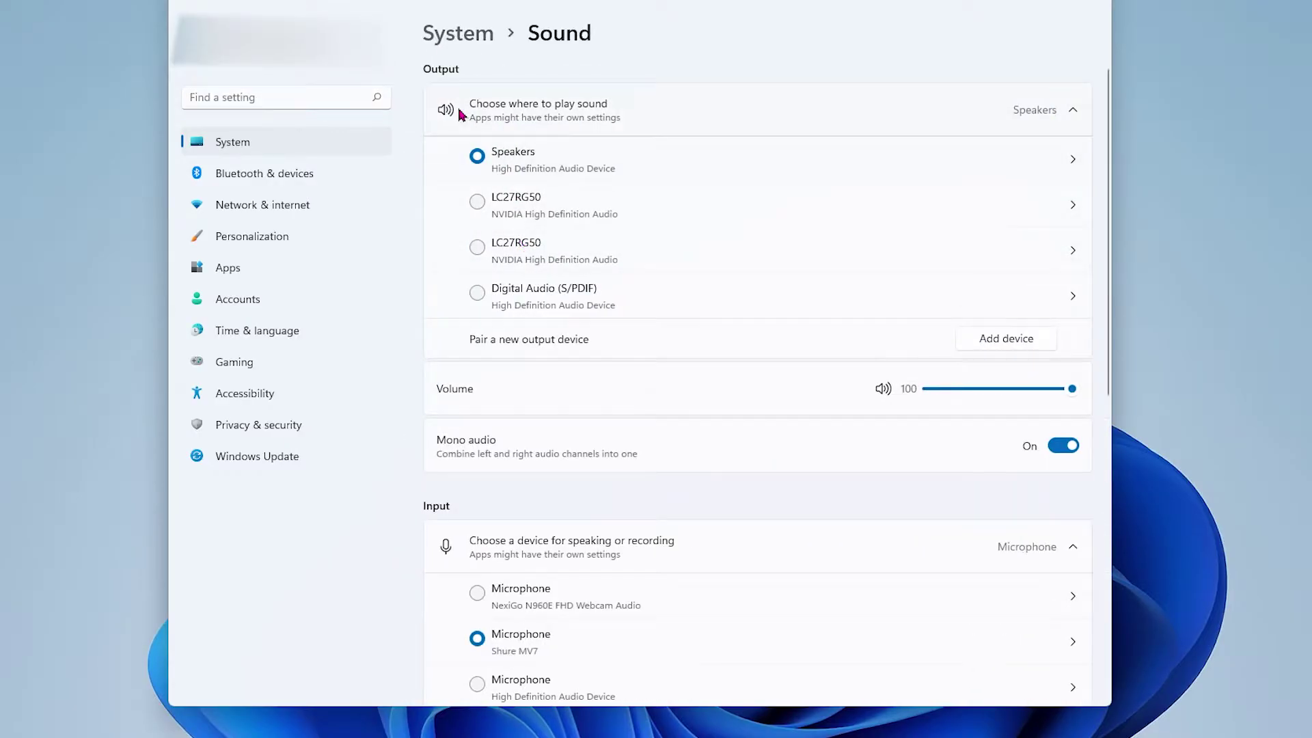
scroll(501, 527, "down", 3)
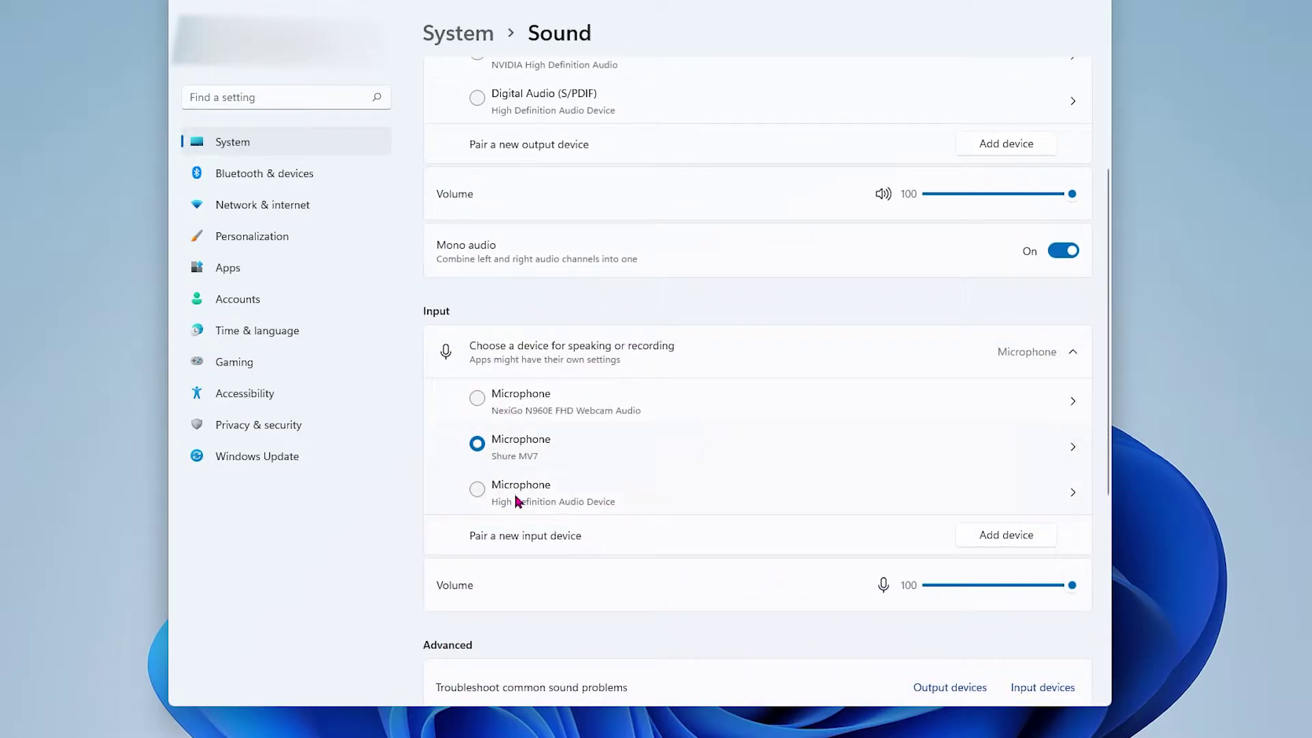
left_click(559, 462)
left_click(759, 459)
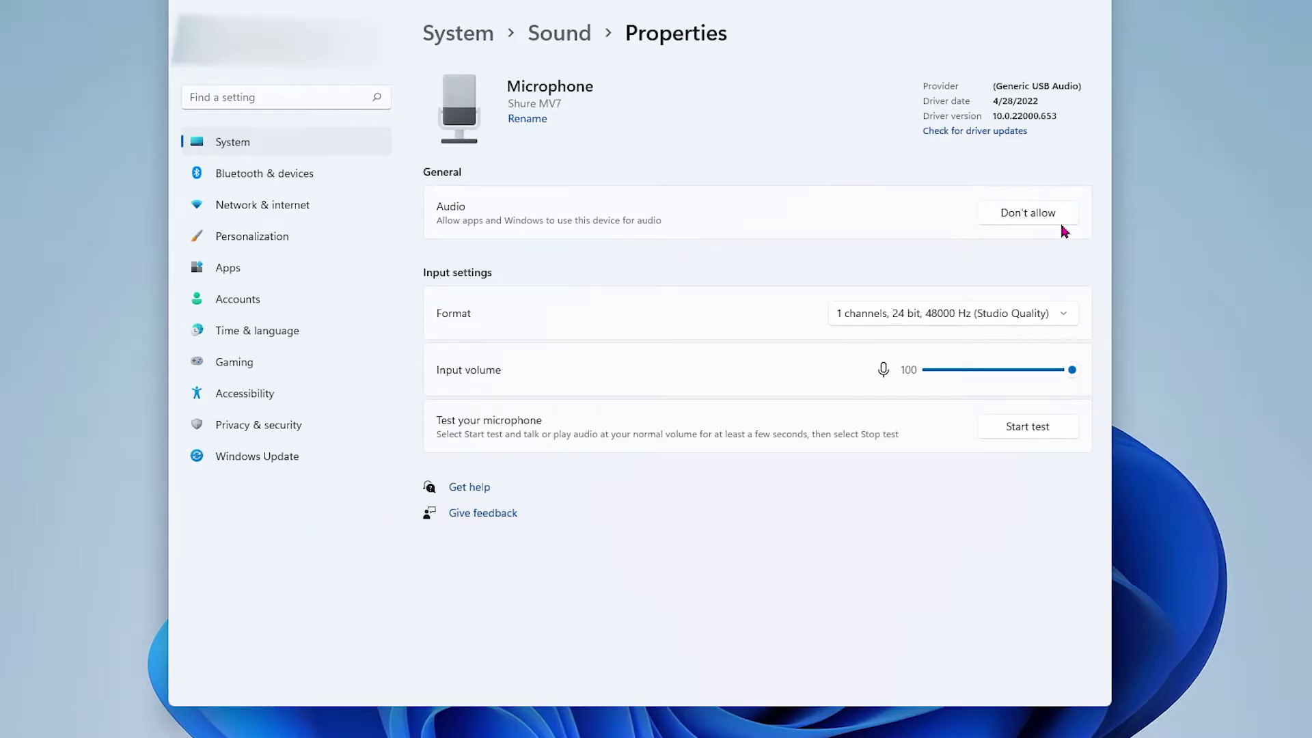
key("ctrl")
key("ctrl")
key("ctrl")
Search Settings for 'microphone privacy'.
left_click(226, 100)
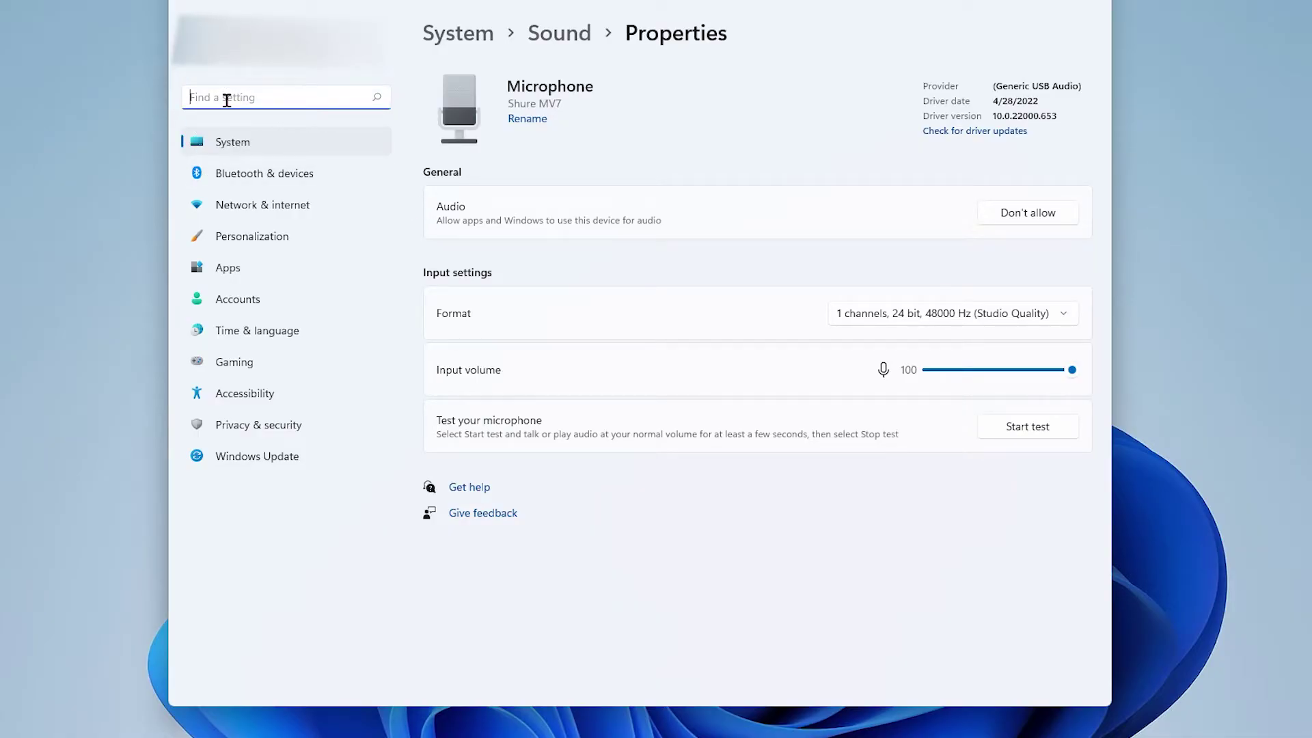
type("mic")
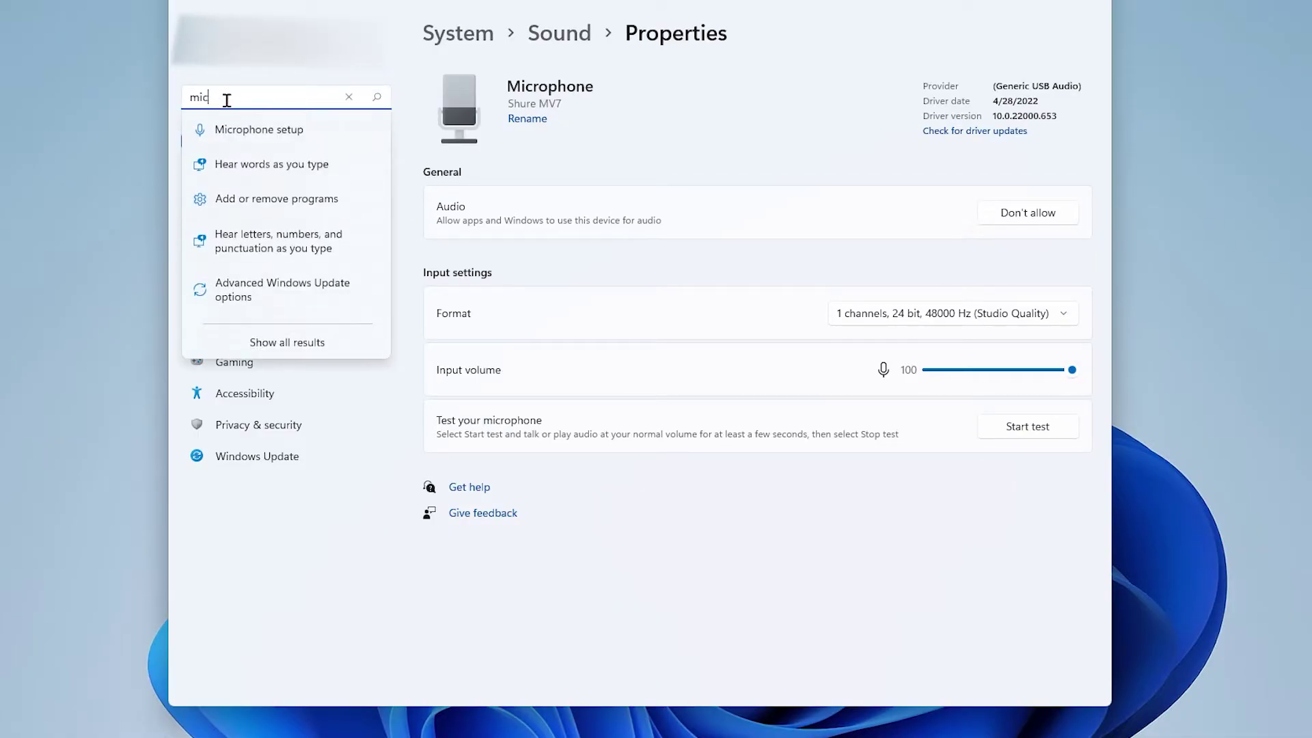
type("rophone")
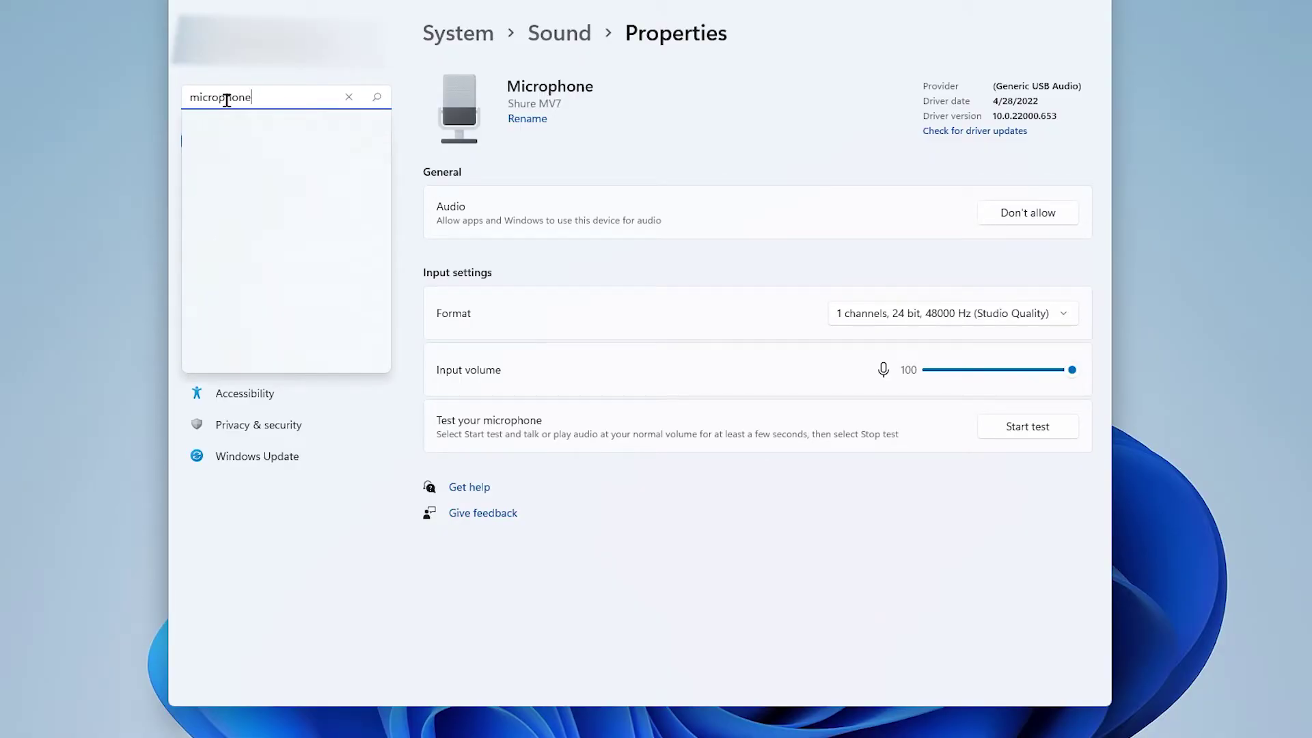
type(" privacy")
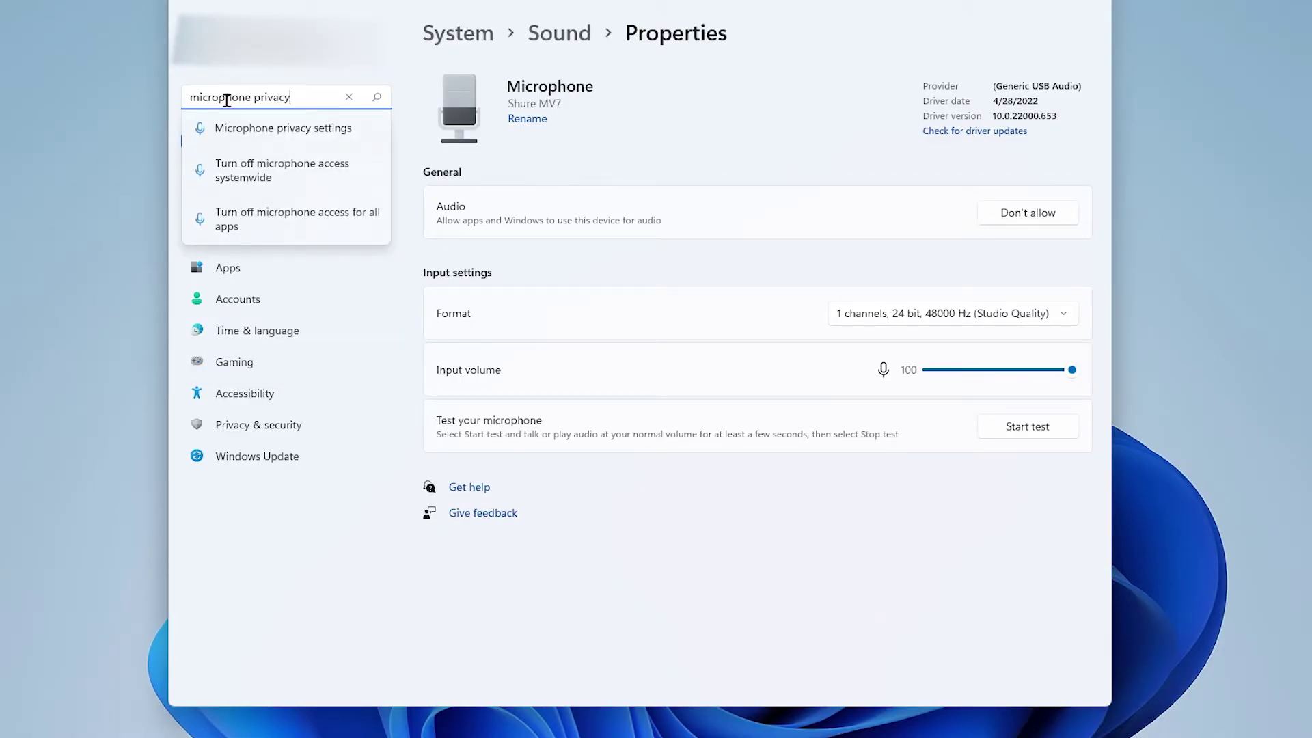
key("Return")
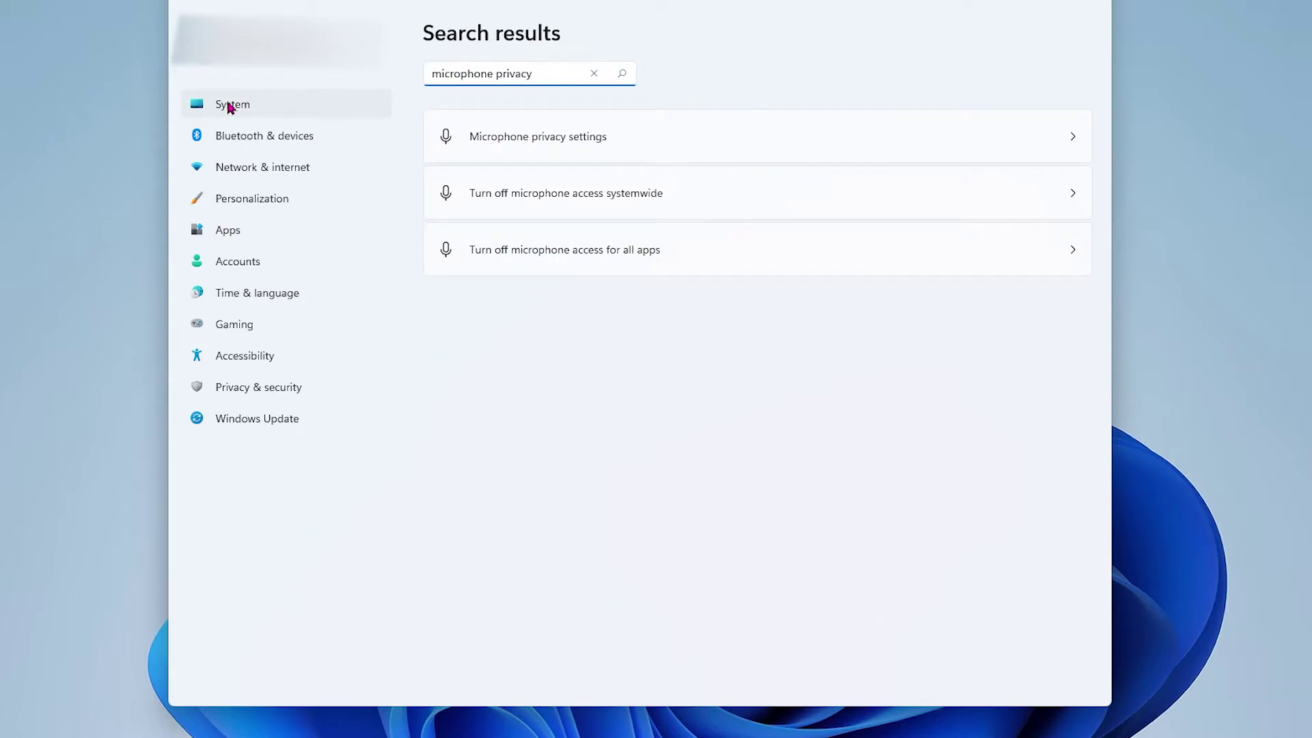
On the Microphone privacy page, confirm Microphone access, Xbox and desktop app access are On.
left_click(541, 149)
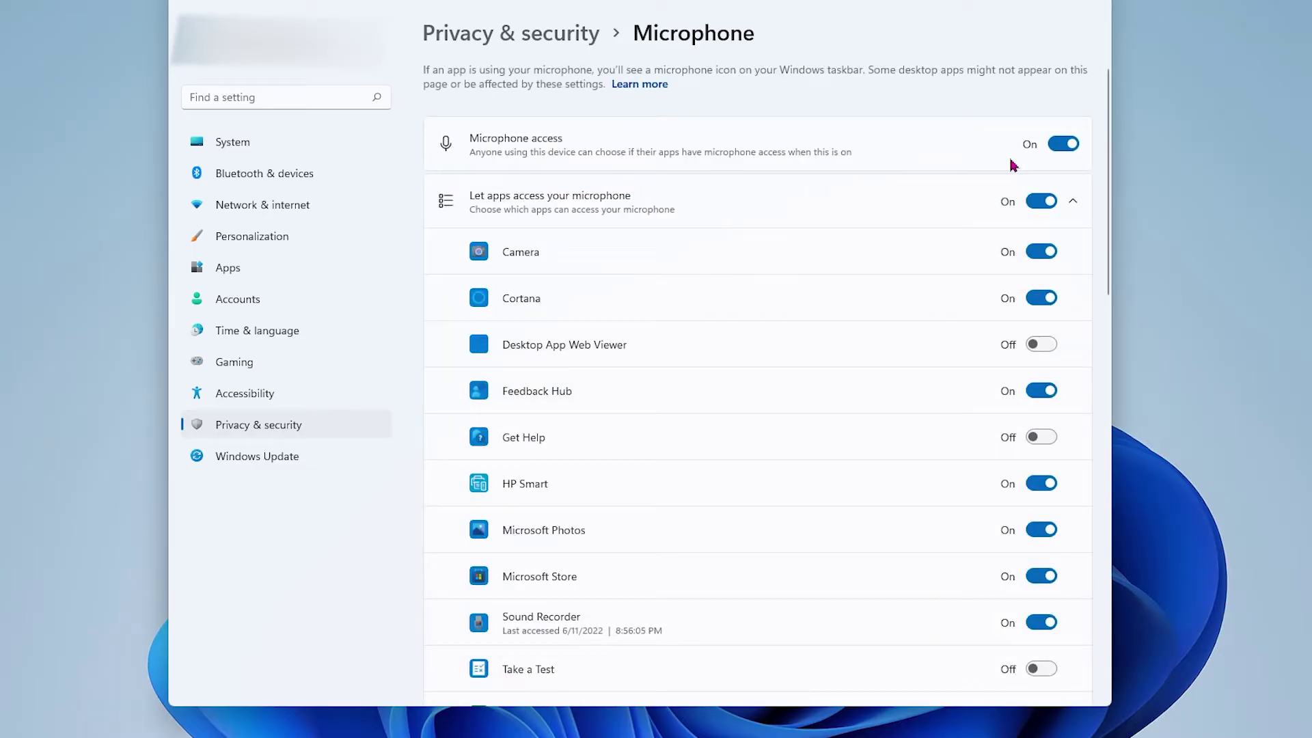
left_click(995, 141)
left_click(977, 202)
scroll(1011, 250, "down", 5)
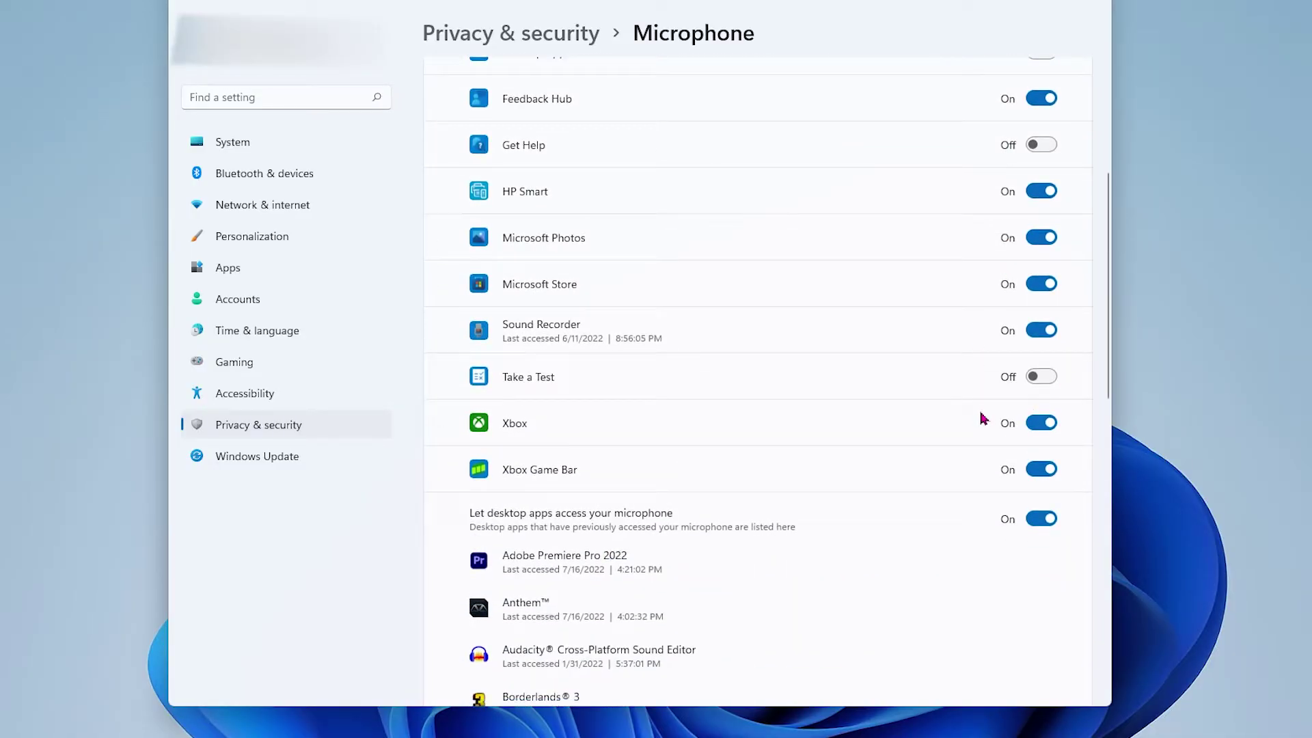
left_click(1061, 436)
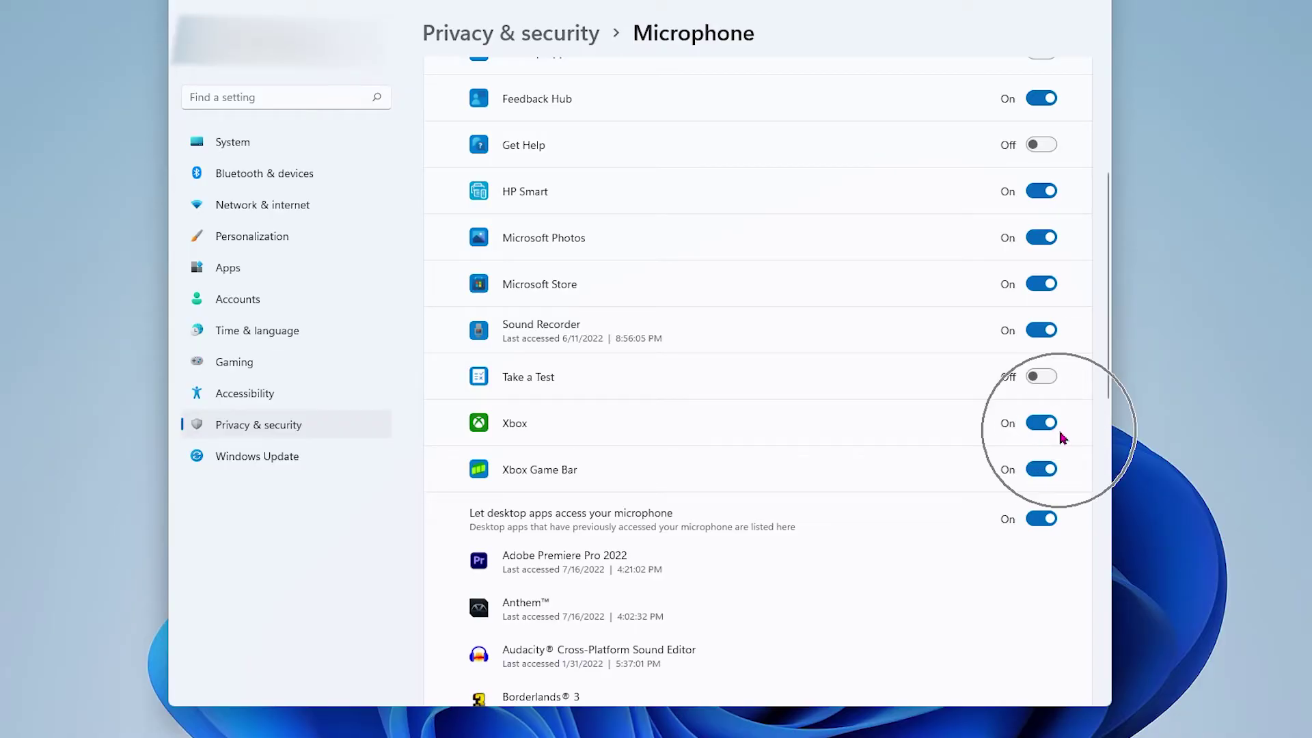
scroll(847, 456, "down", 1)
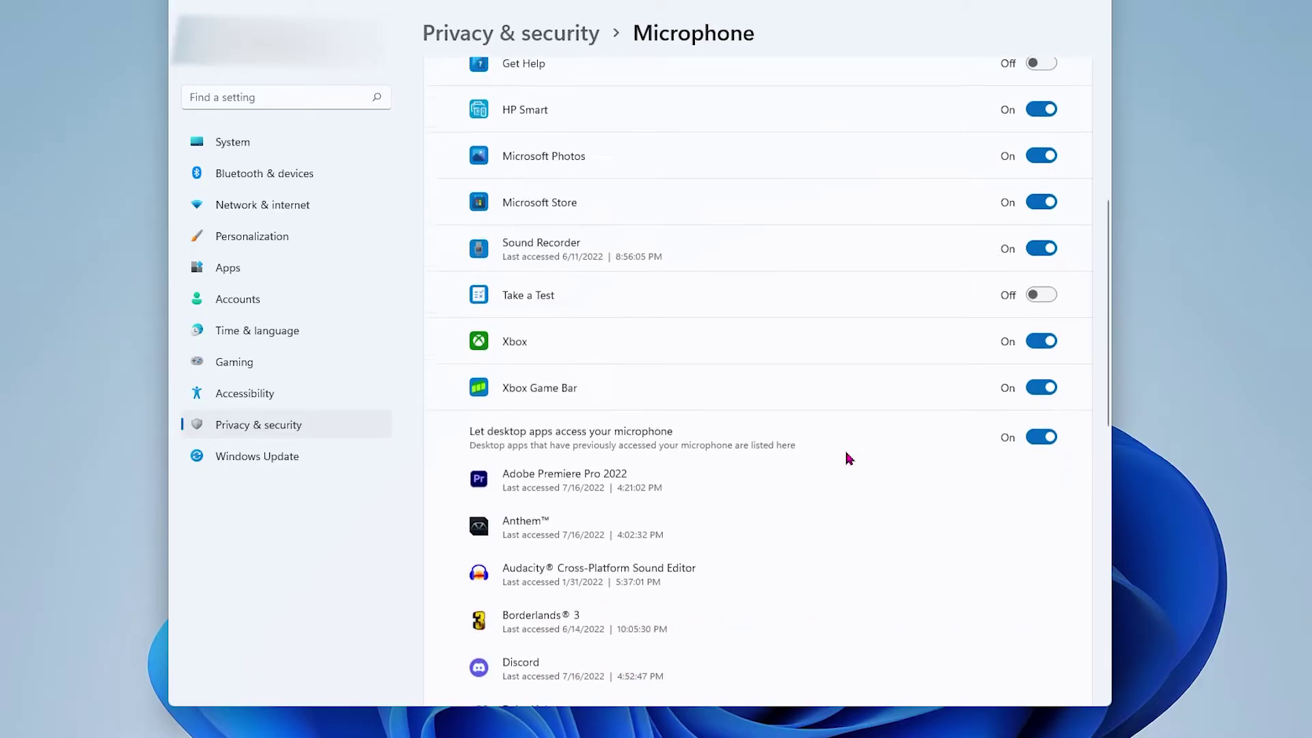
left_click(1013, 446)
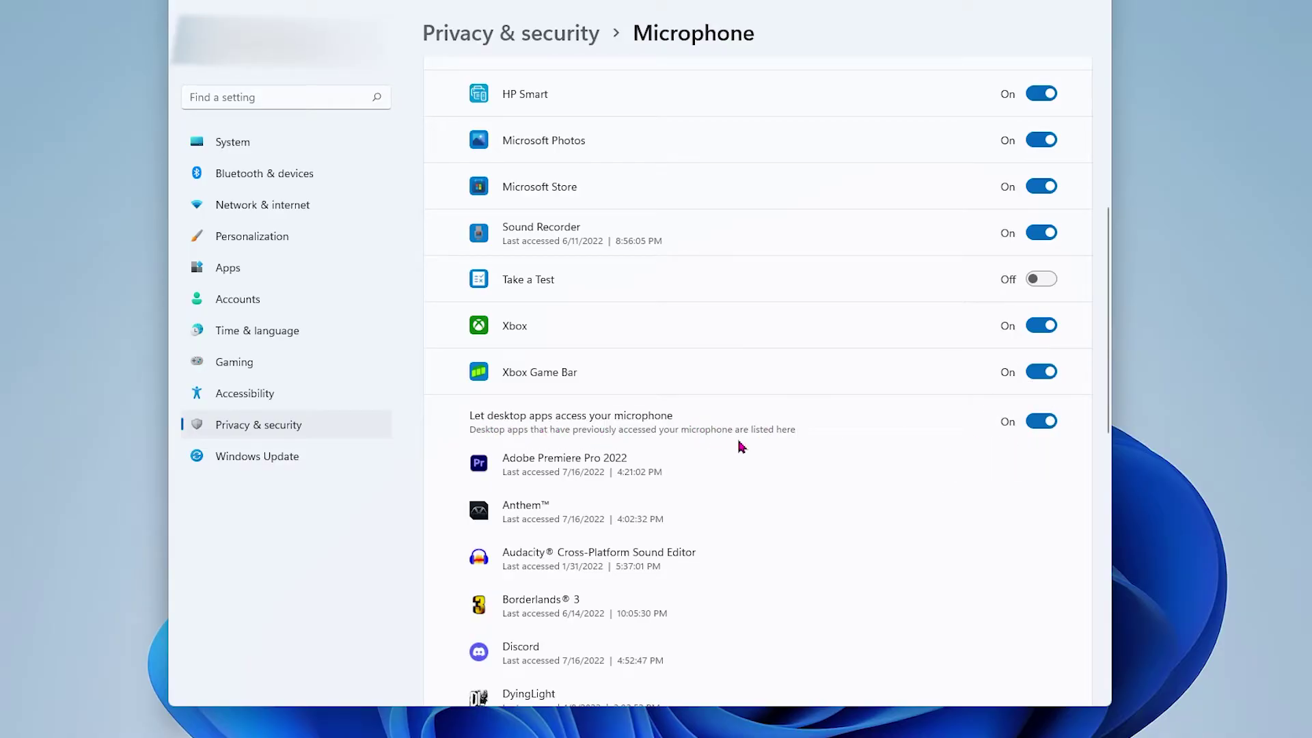
scroll(741, 447, "down", 6)
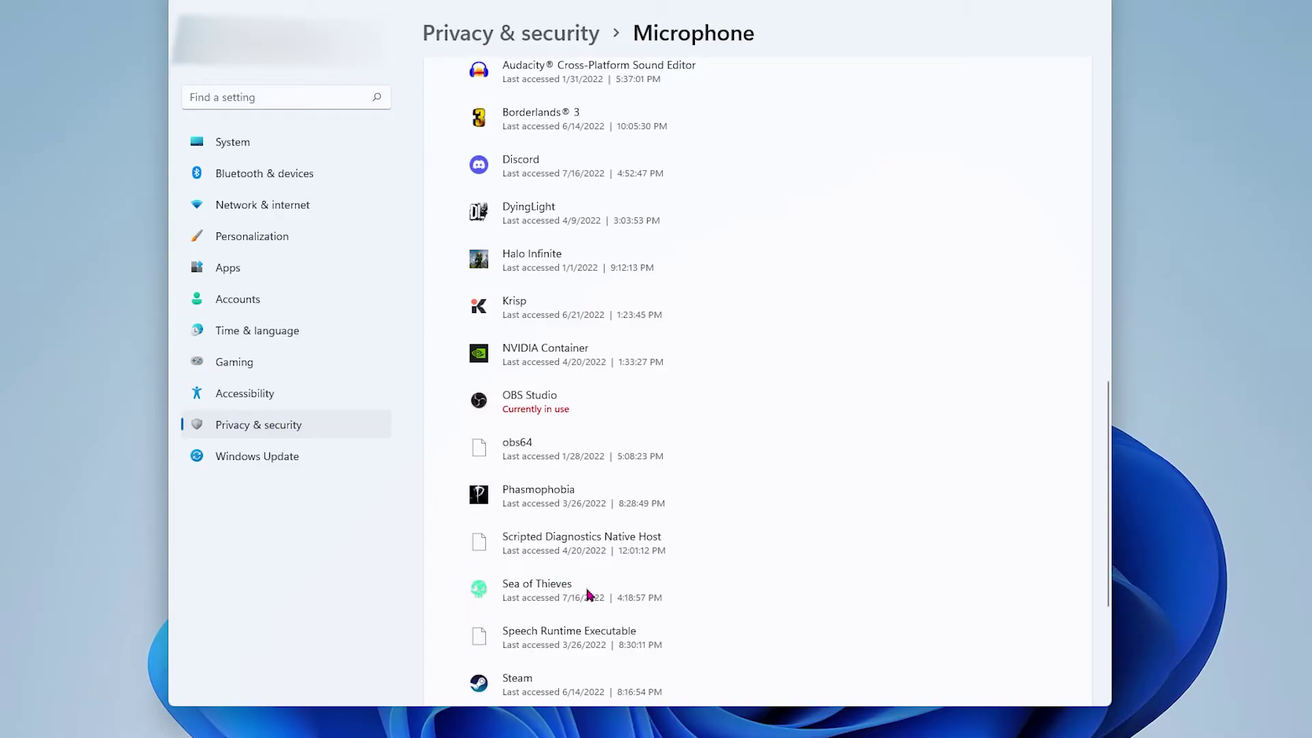
left_click(588, 594)
Return to Privacy & security and reopen the Microphone permissions page.
left_click(267, 430)
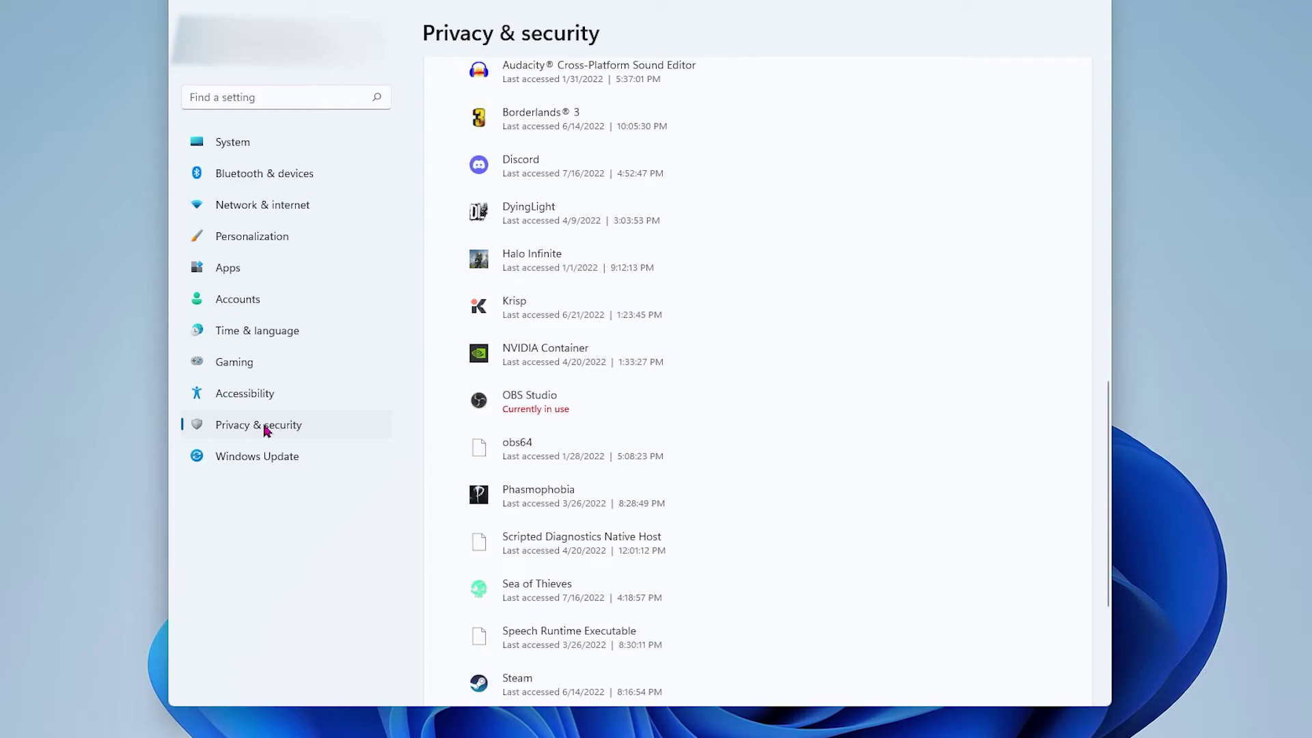
scroll(564, 441, "down", 5)
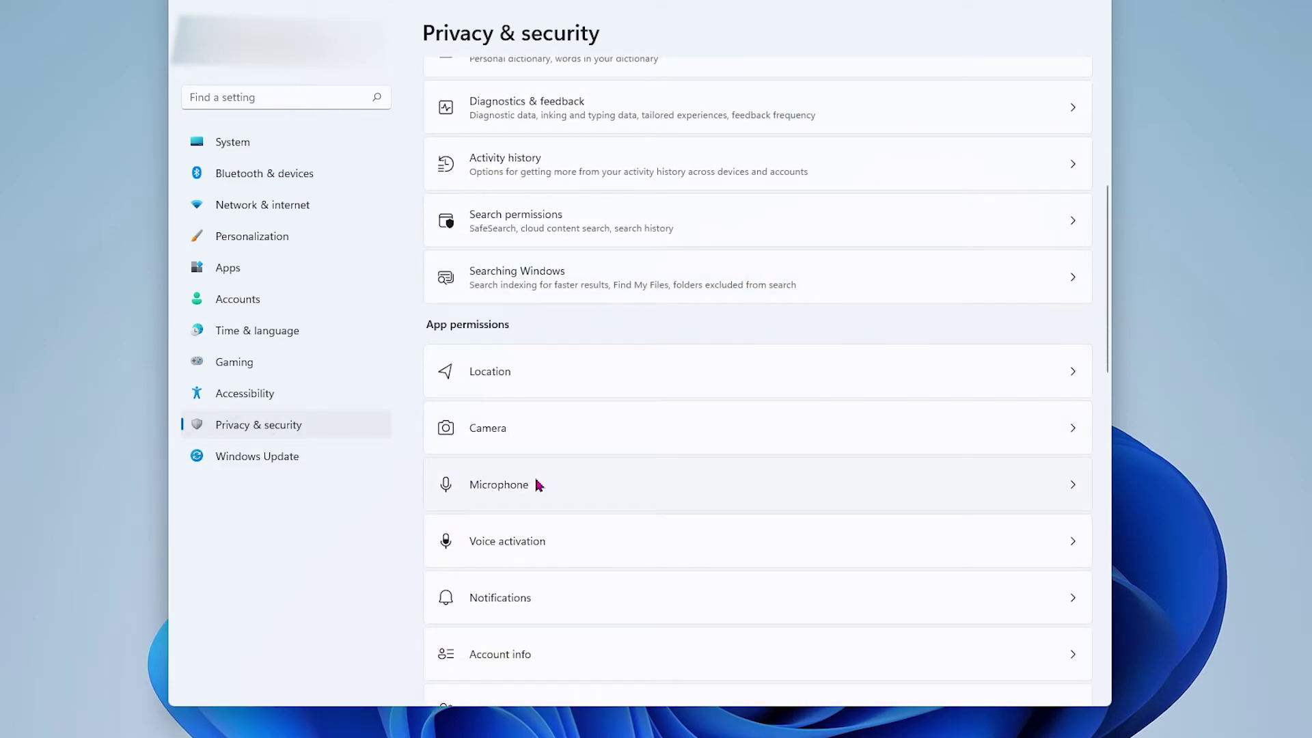
left_click(537, 484)
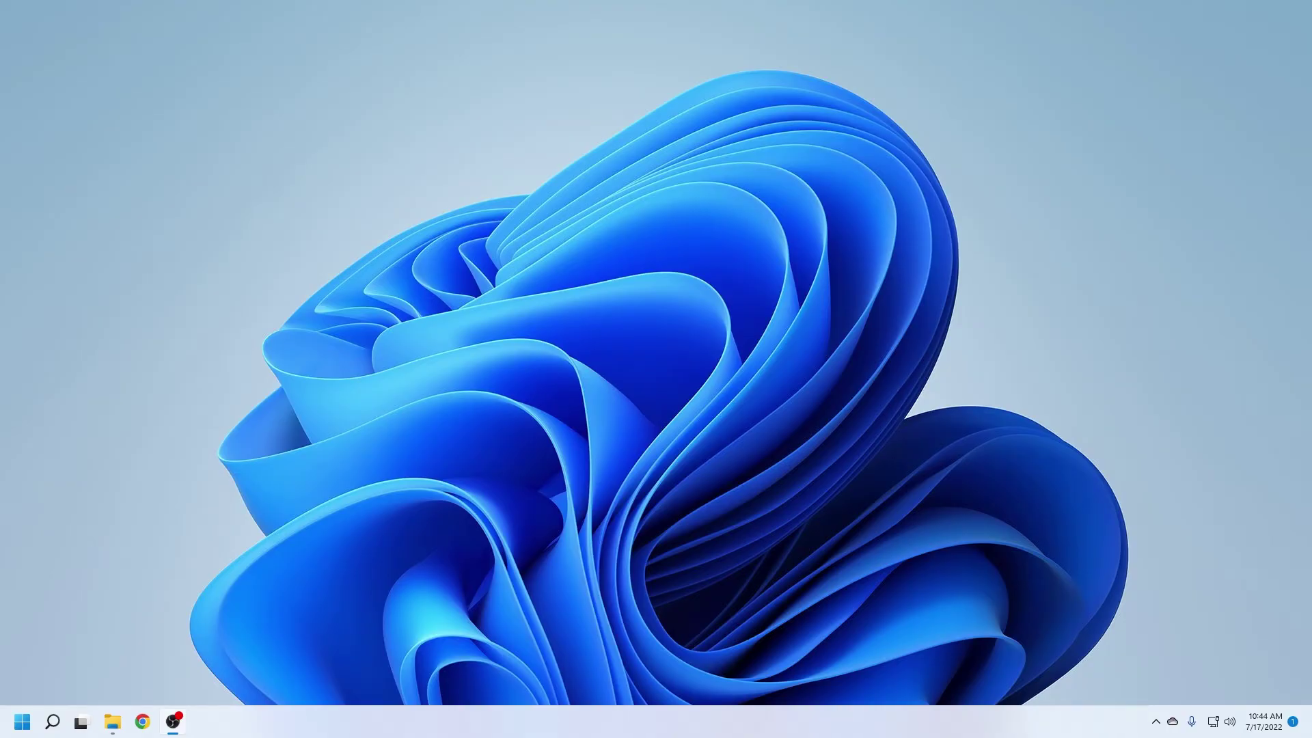
Search Windows for 'xbox' from the taskbar search.
mouse_move(54, 722)
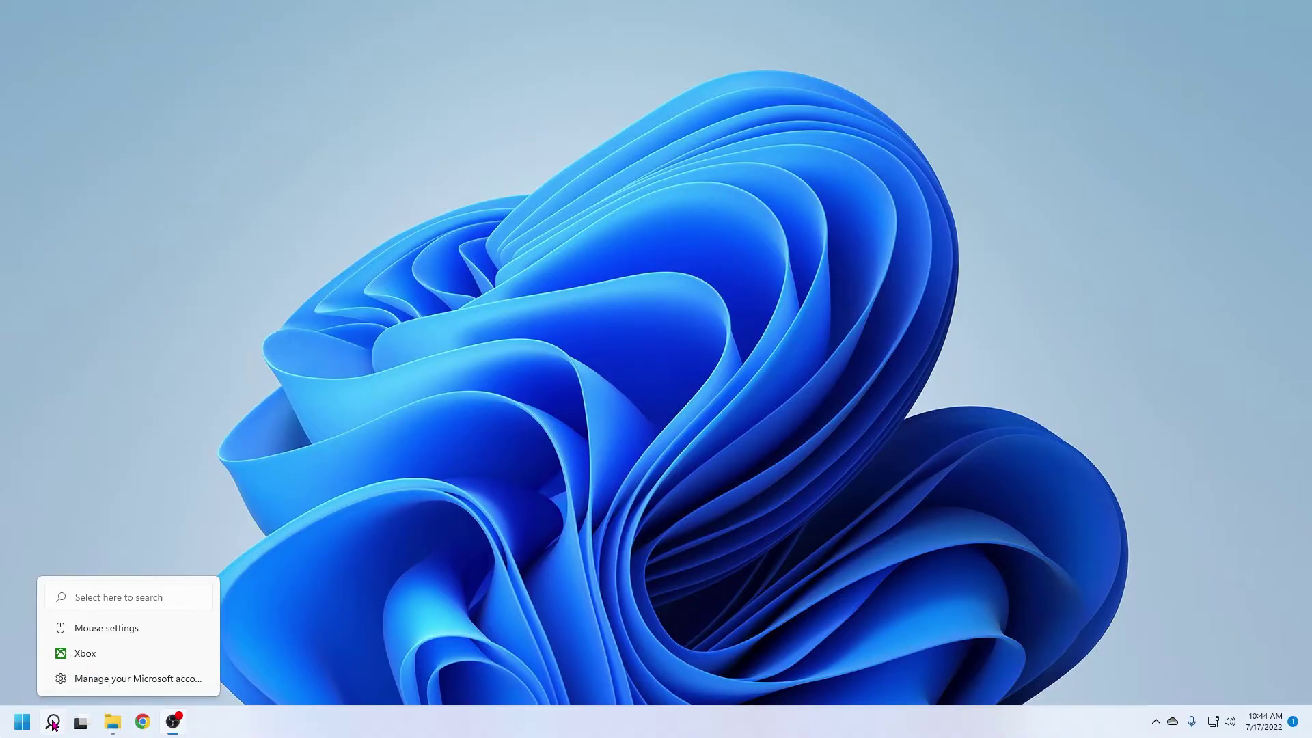
left_click(54, 724)
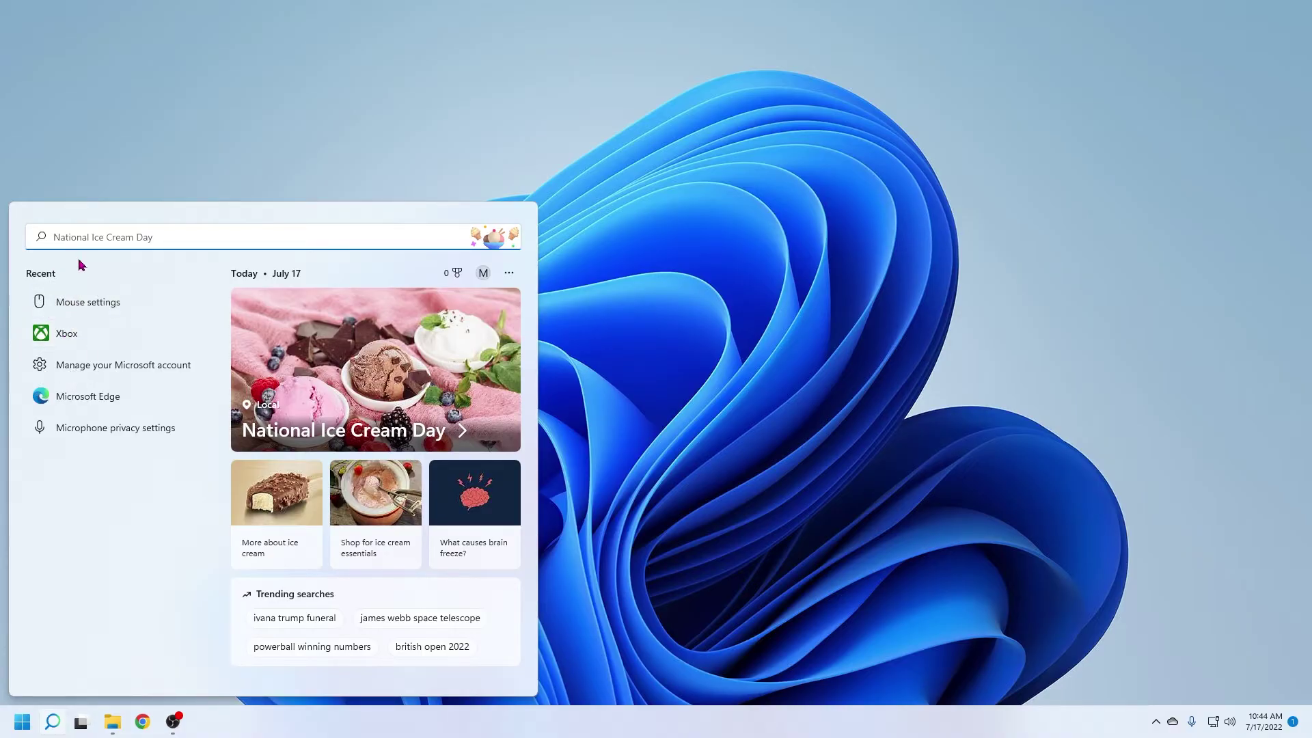
type("xbox")
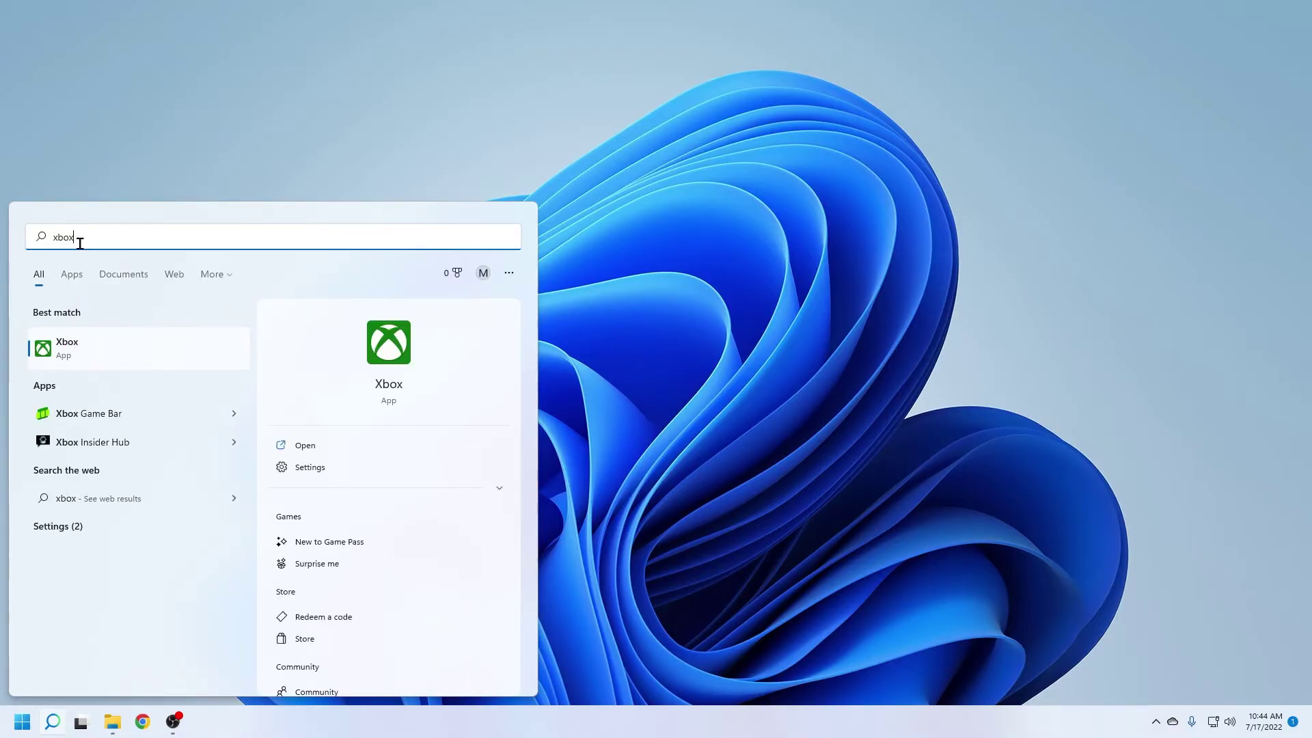
Launch the Xbox app and go to profile Settings > Audio to review voice settings.
left_click(82, 352)
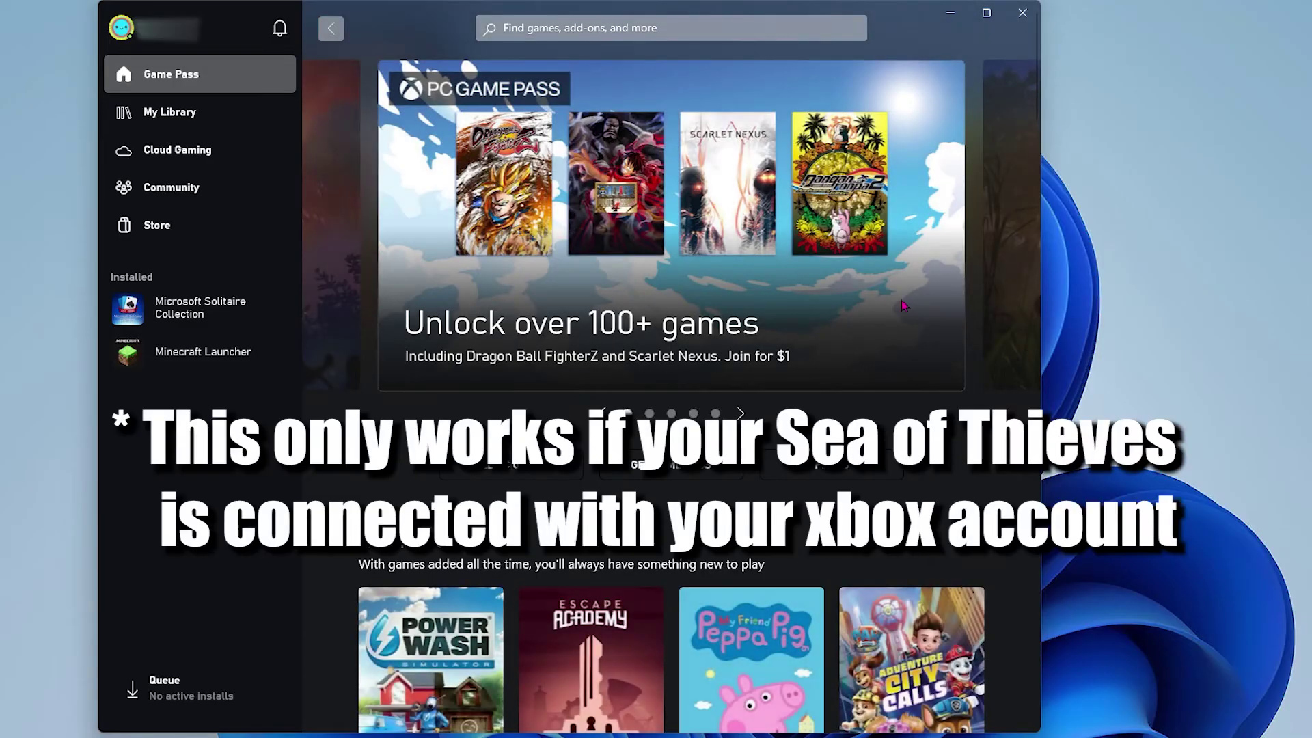
left_click(262, 28)
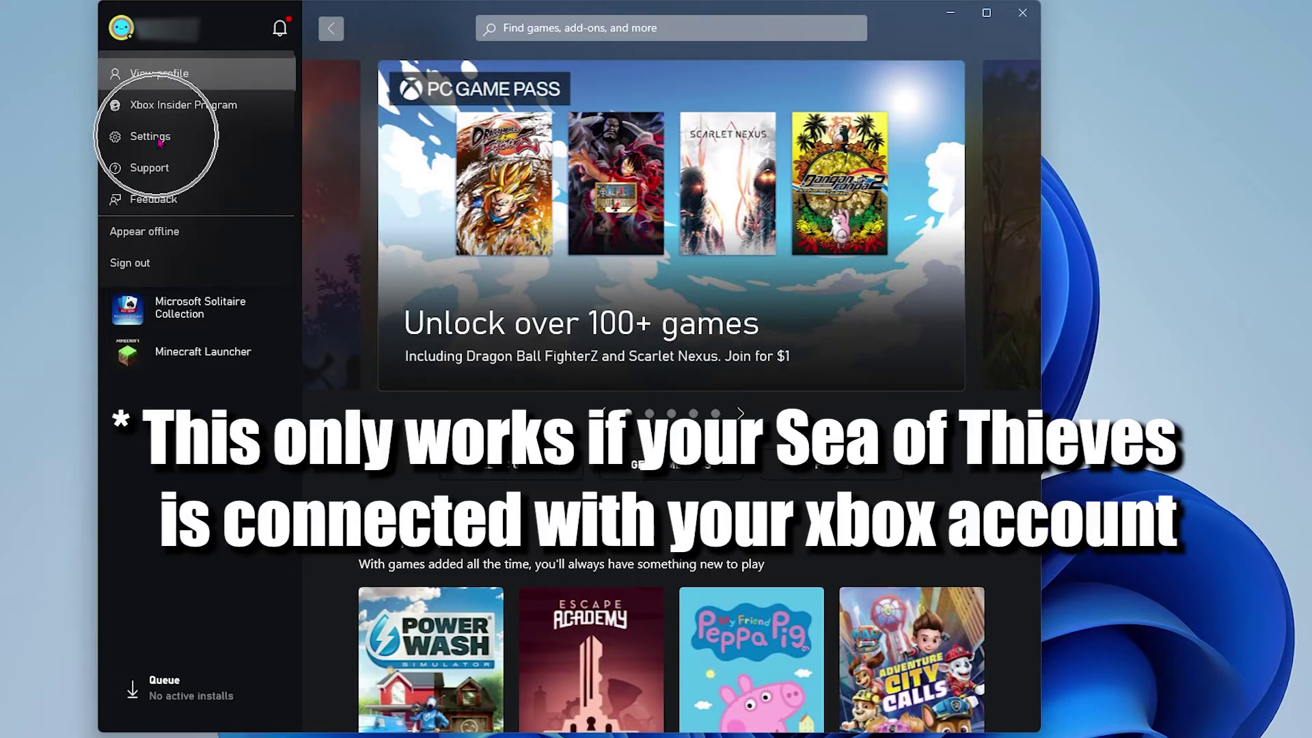
left_click(136, 139)
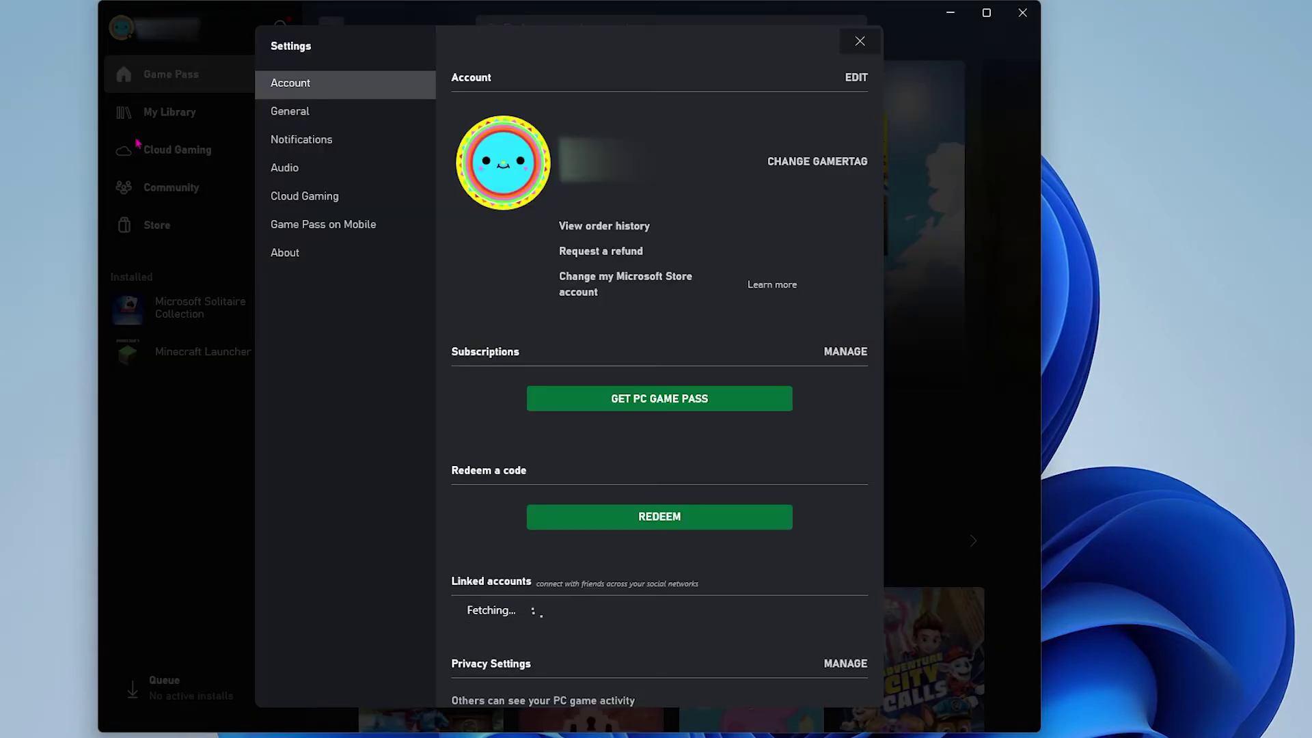
left_click(298, 180)
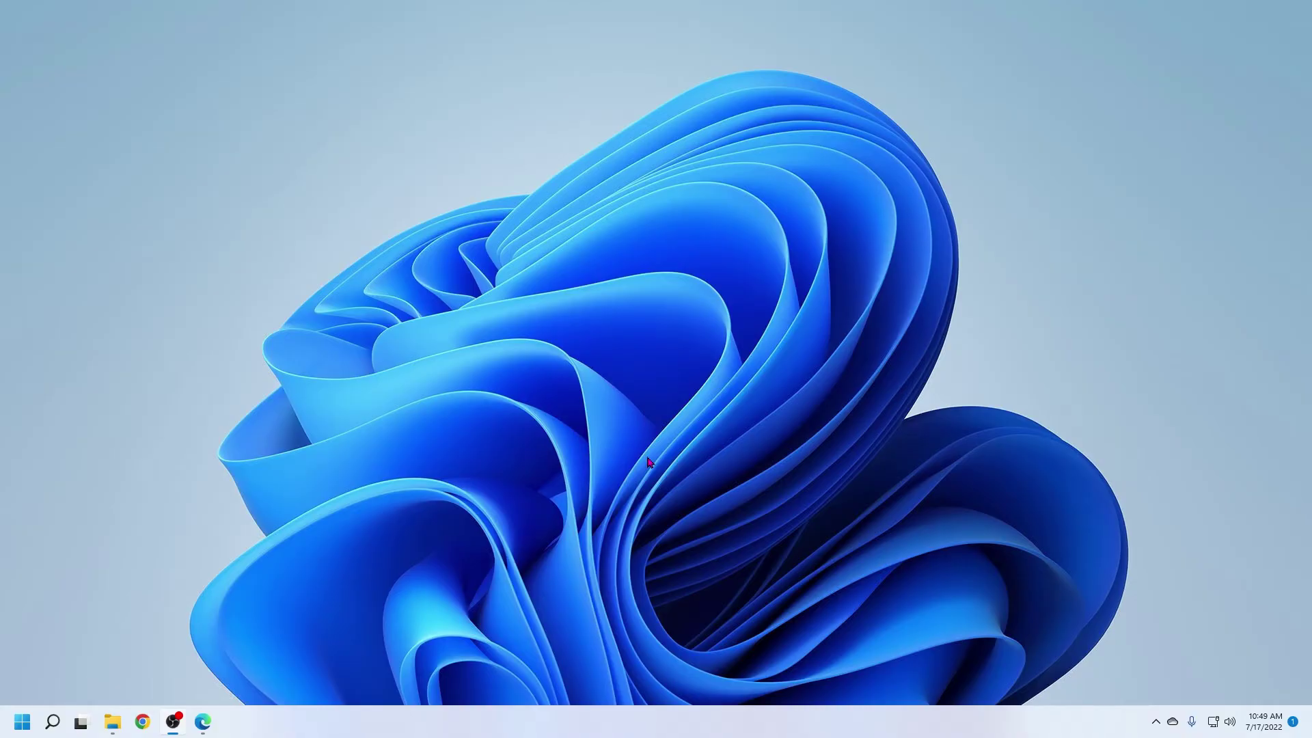
In Edge, edit Microsoft account Your info personal details, verify the date of birth, and save.
left_click(207, 726)
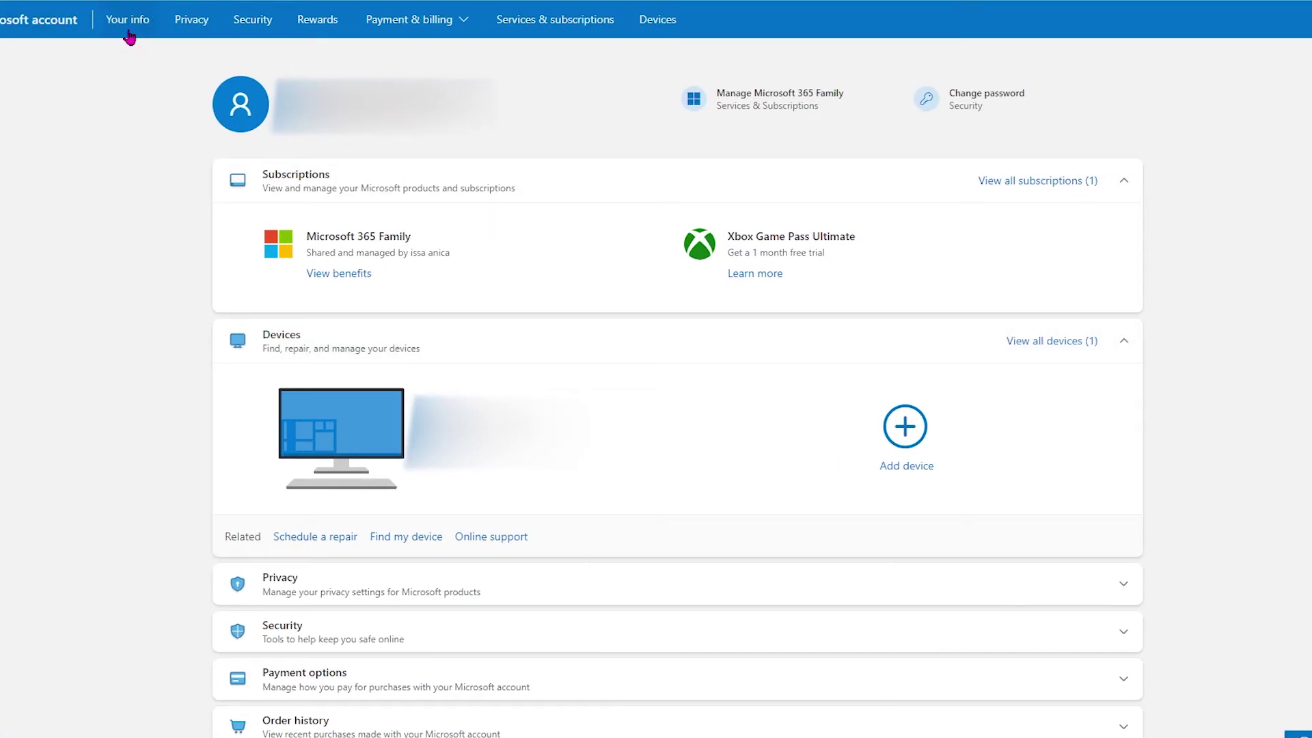
left_click(127, 32)
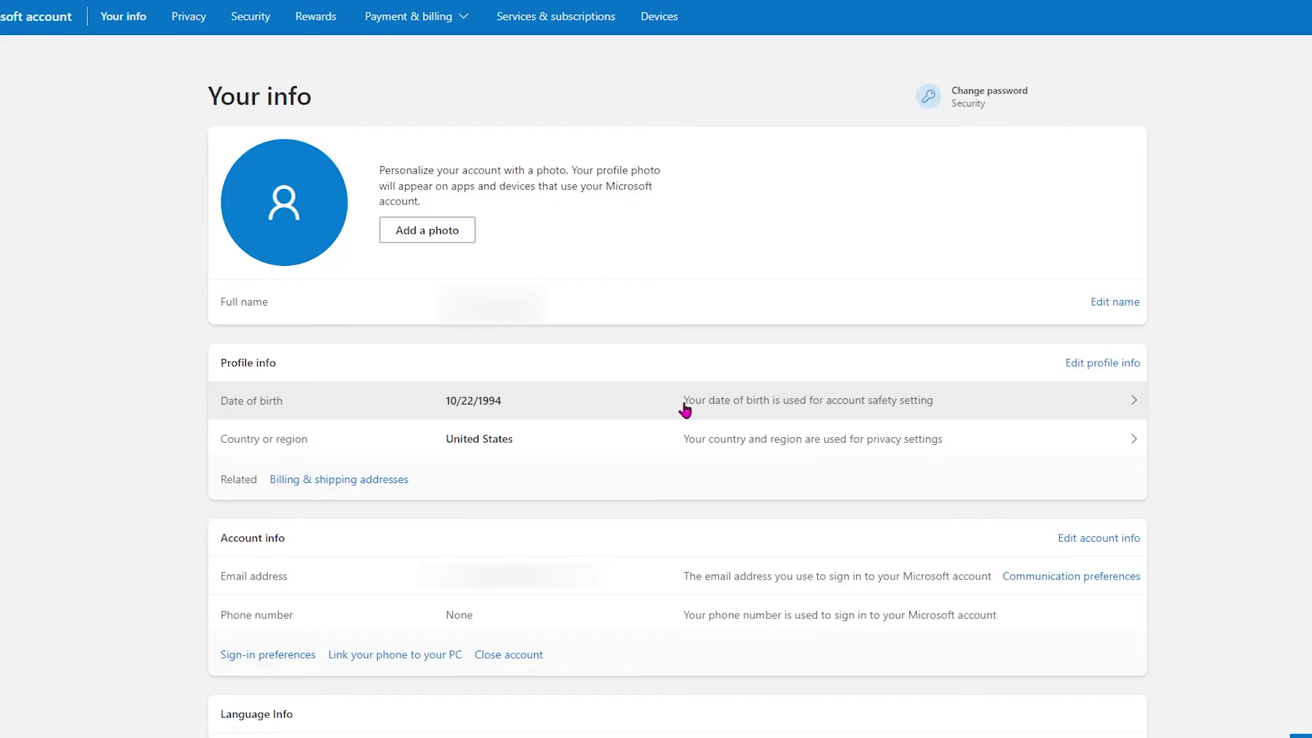
left_click(1041, 408)
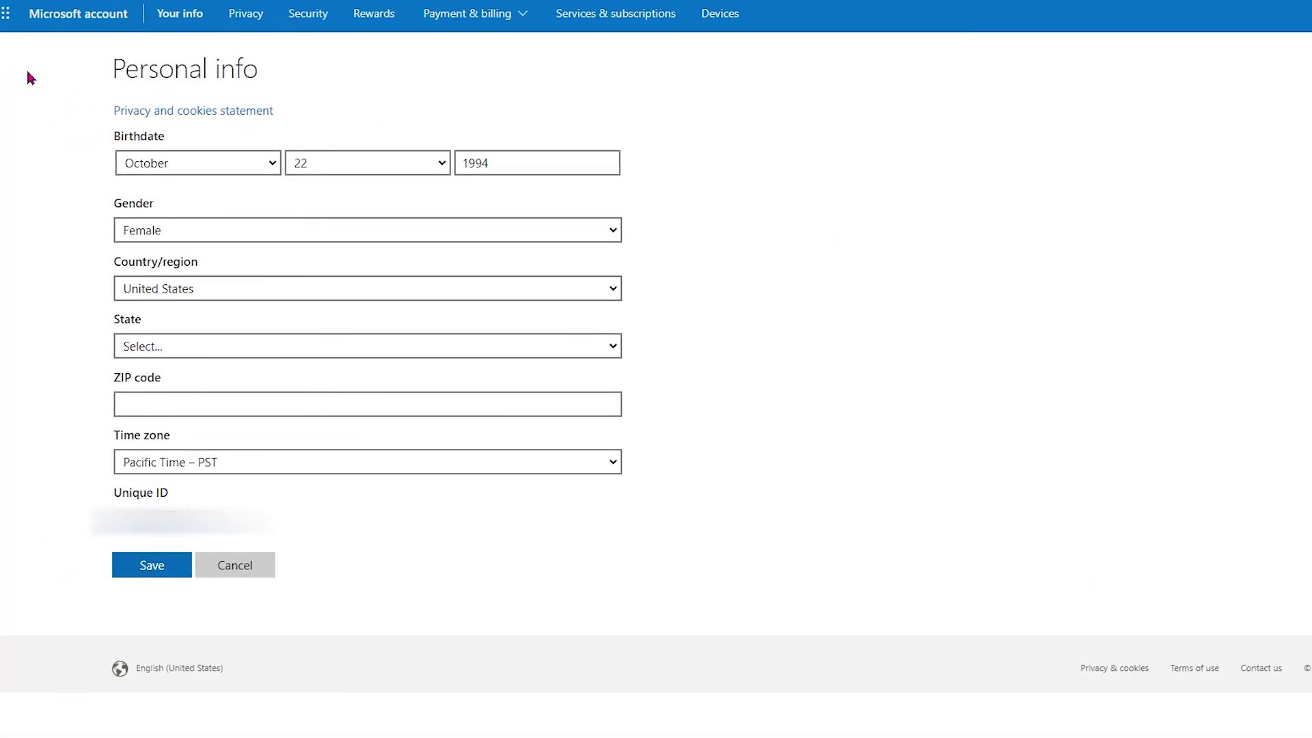
left_click_drag(31, 77, 659, 530)
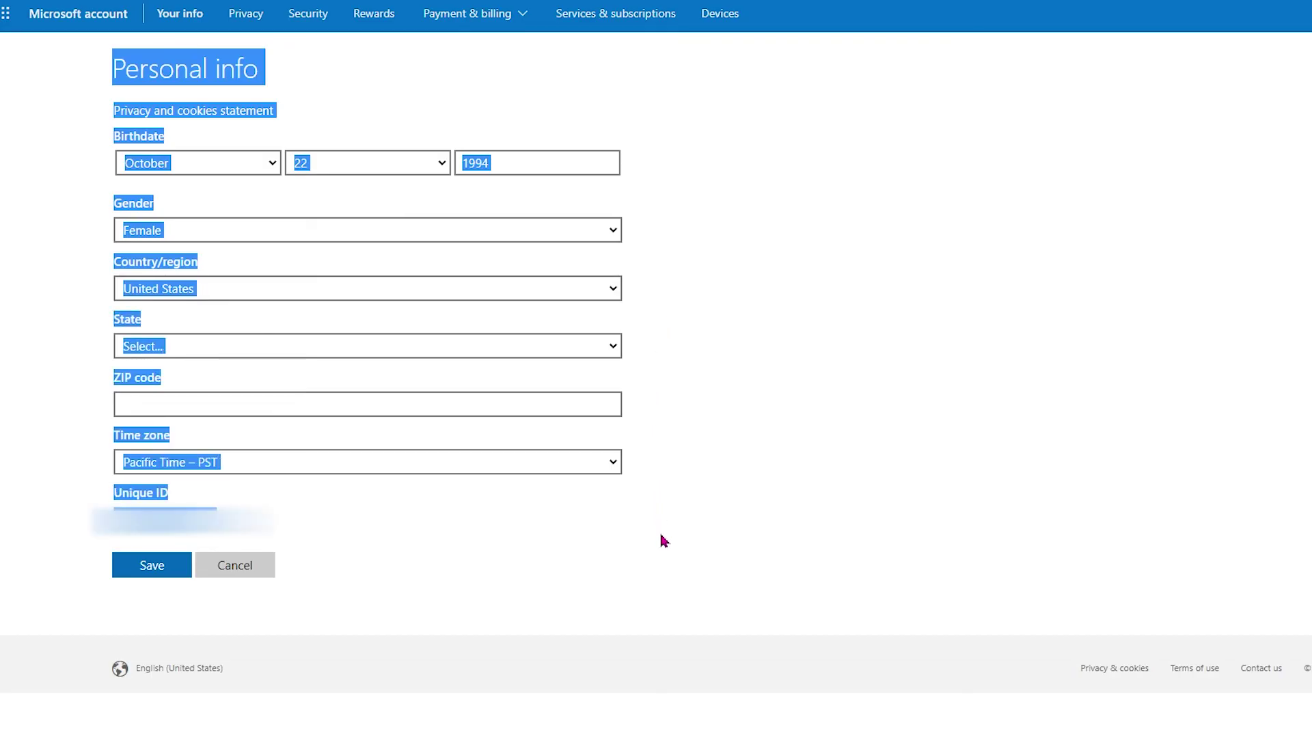
left_click(748, 270)
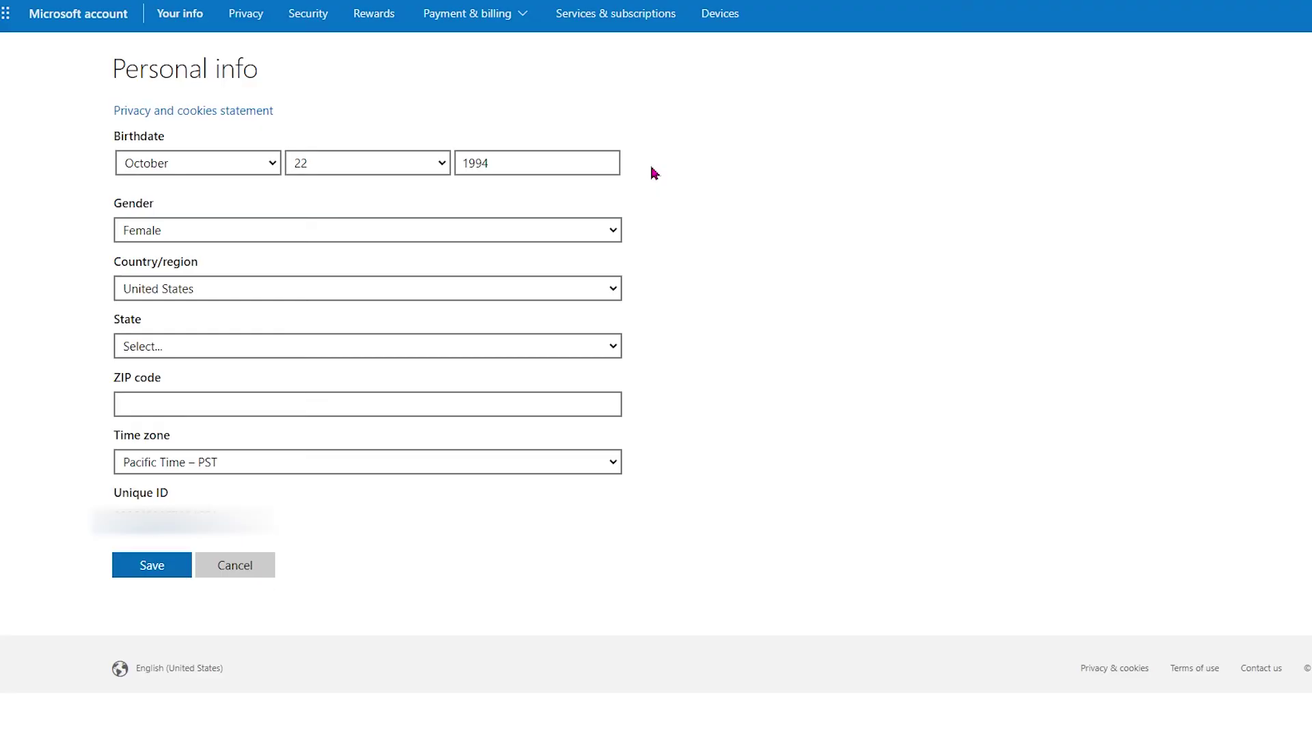
left_click(120, 150)
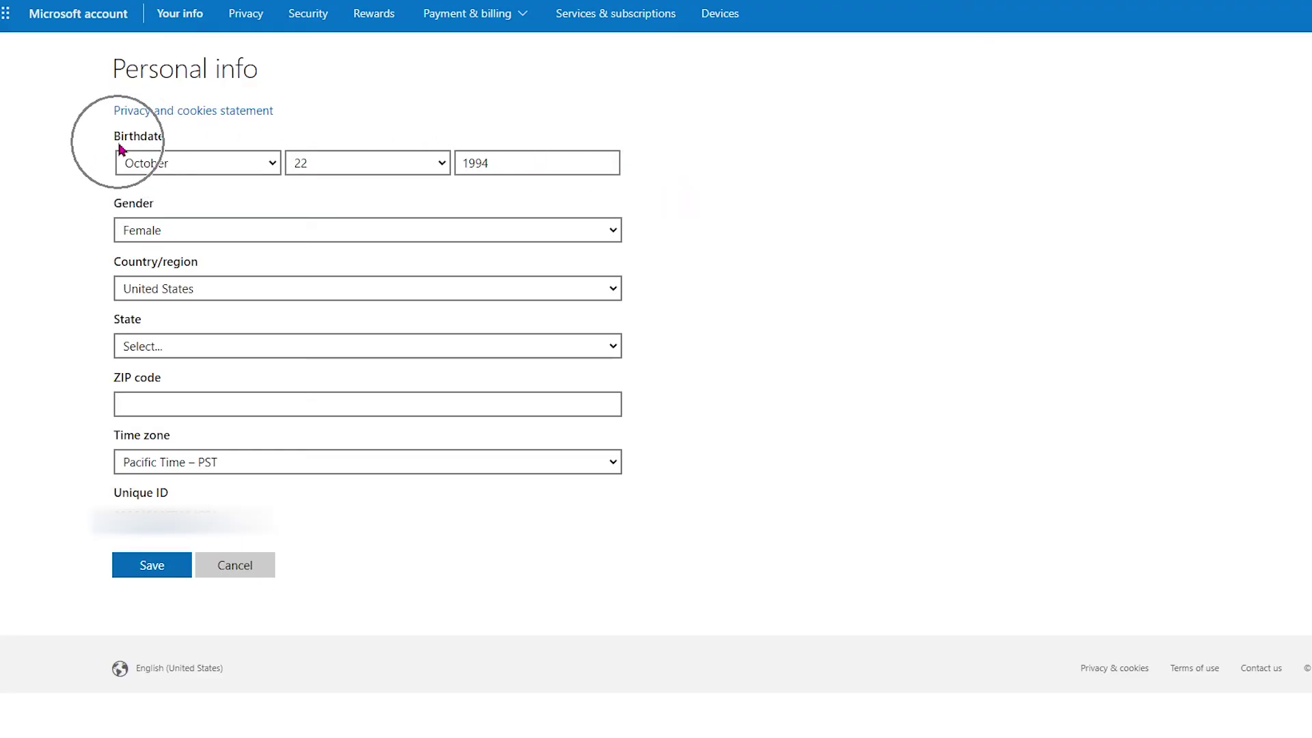
left_click(174, 575)
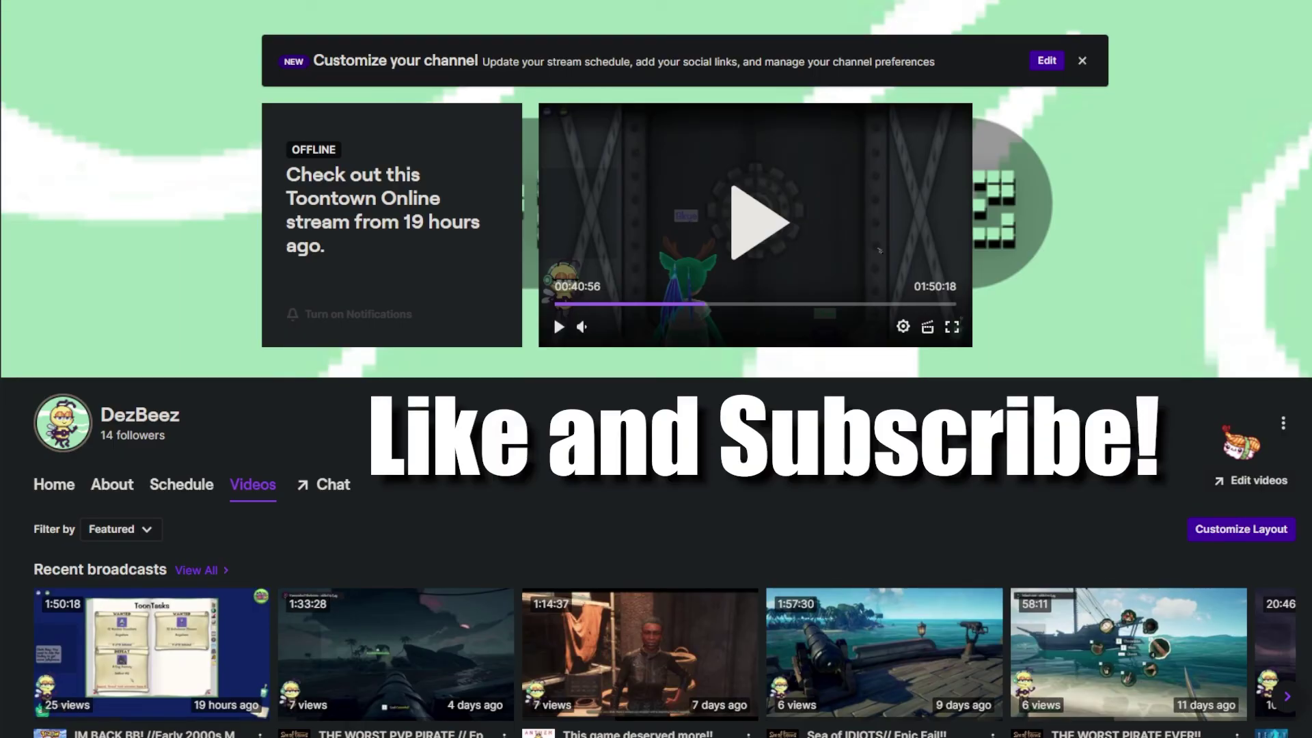
scroll(1127, 410, "down", 4)
scroll(656, 410, "down", 3)
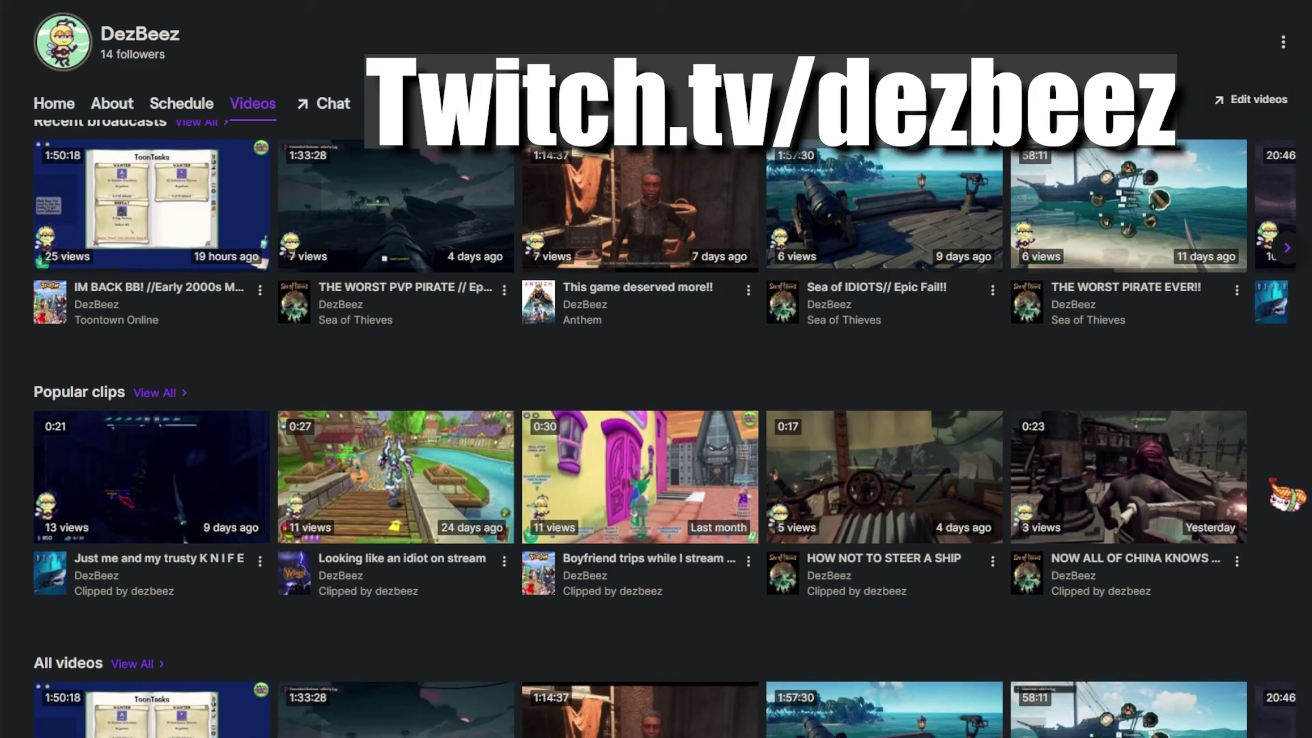
scroll(1276, 470, "down", 4)
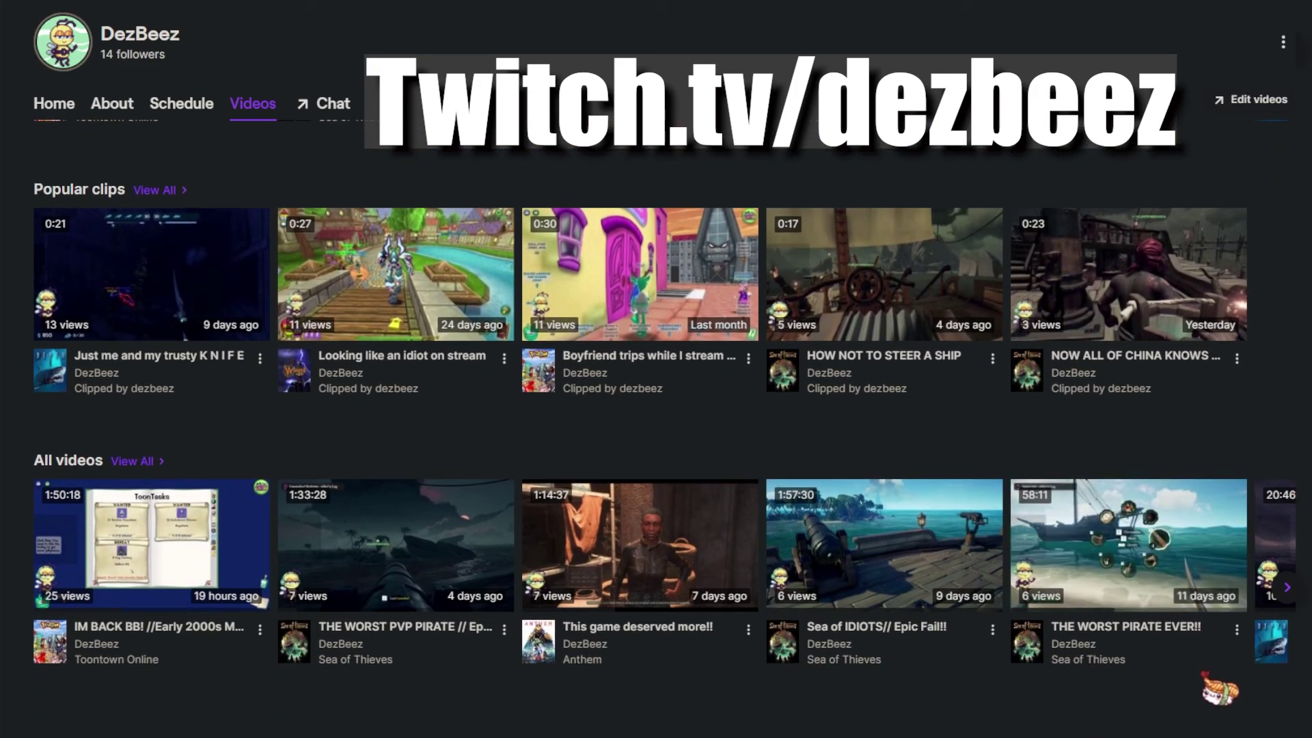